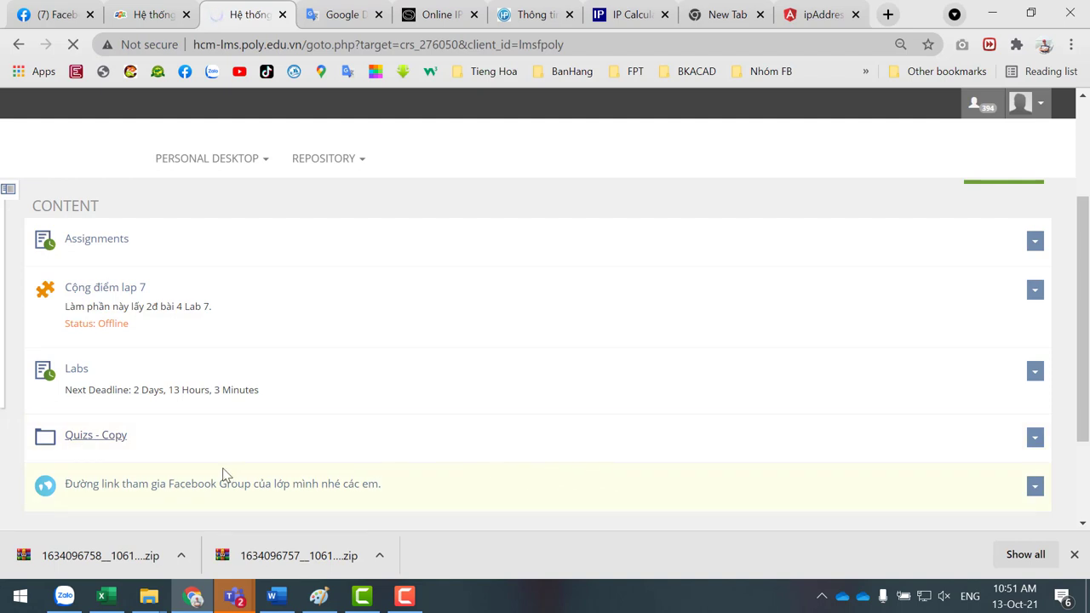
Look through the quizzes in the Quizs - Copy folder and return to the course page
left_click(74, 439)
scroll(147, 433, "down", 6)
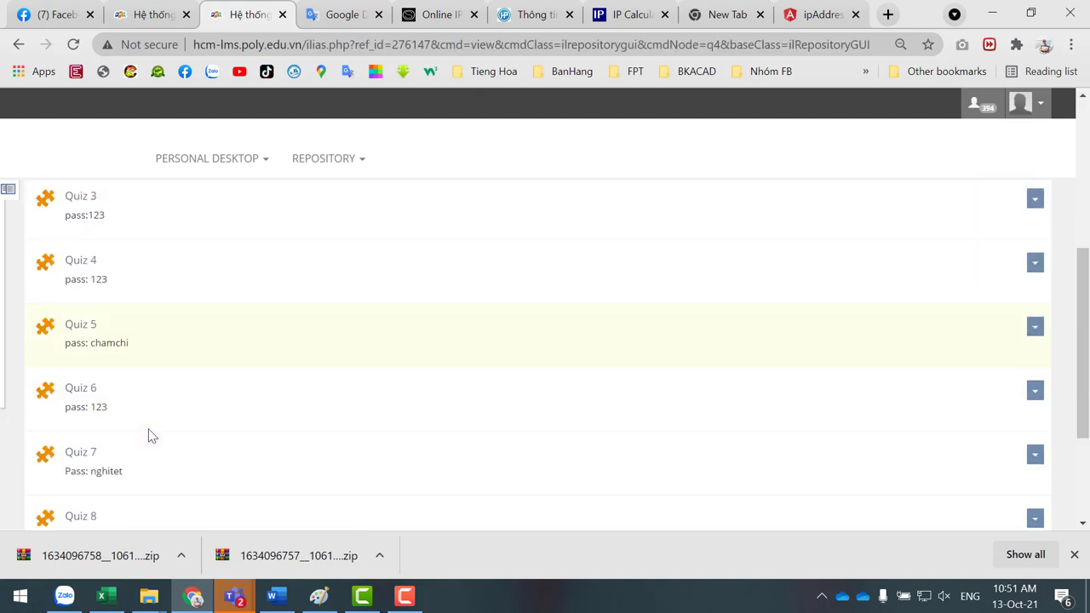
scroll(147, 435, "up", 6)
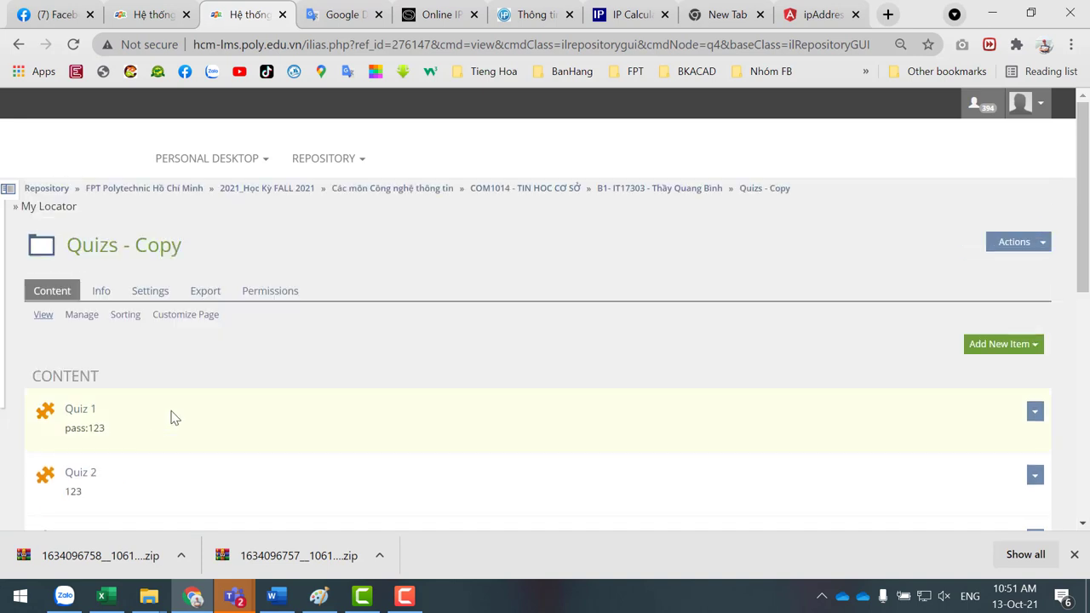
left_click(639, 189)
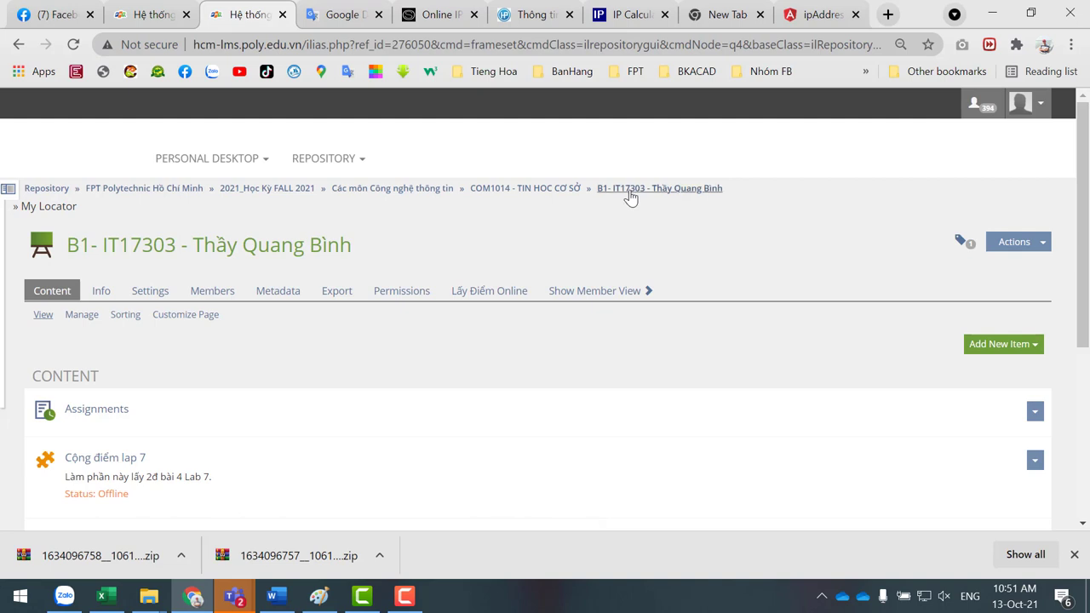
Start a new test item in the course and title it "Bài làm thêm"
scroll(579, 311, "down", 1)
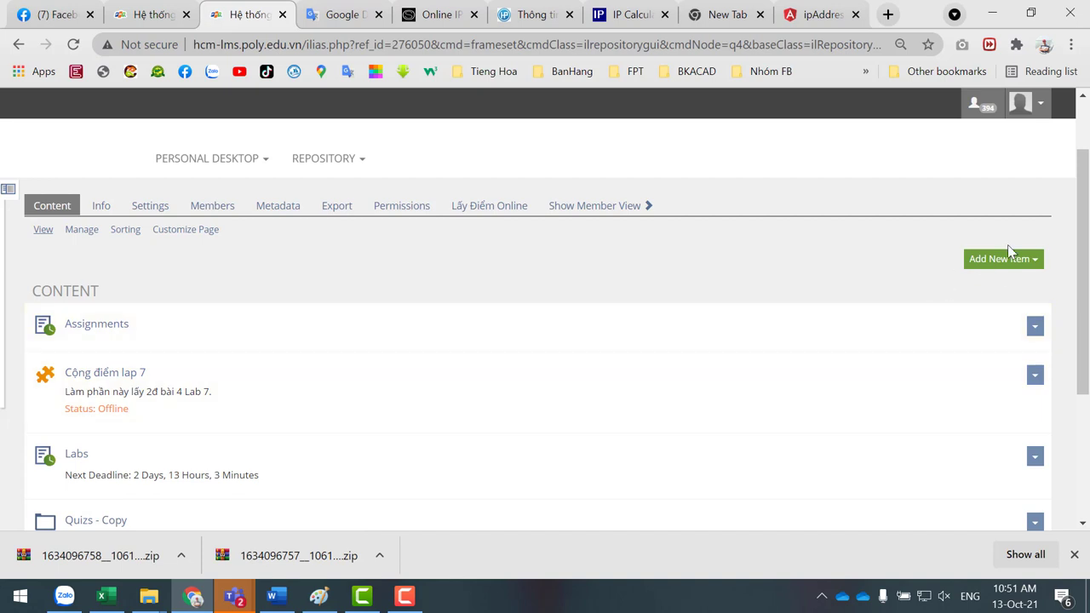
left_click(1000, 265)
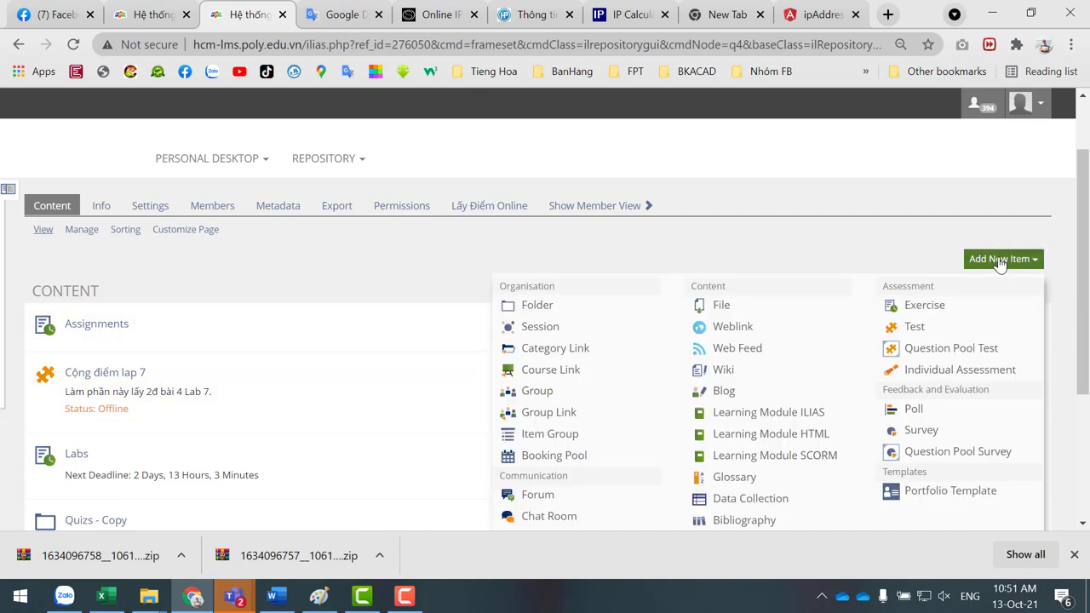
left_click(923, 330)
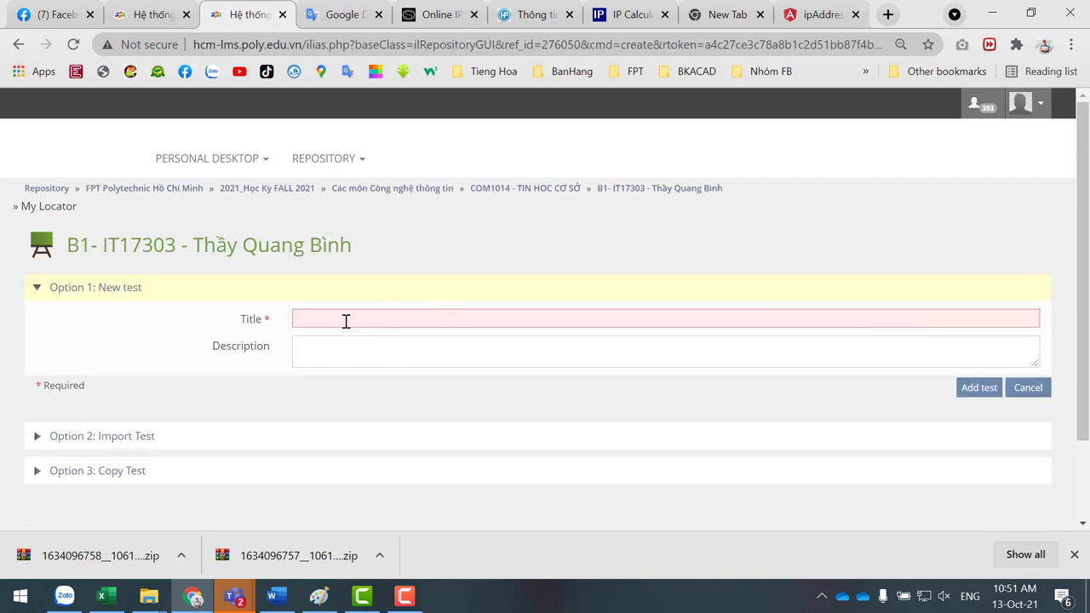
left_click(345, 319)
type("Bài làm")
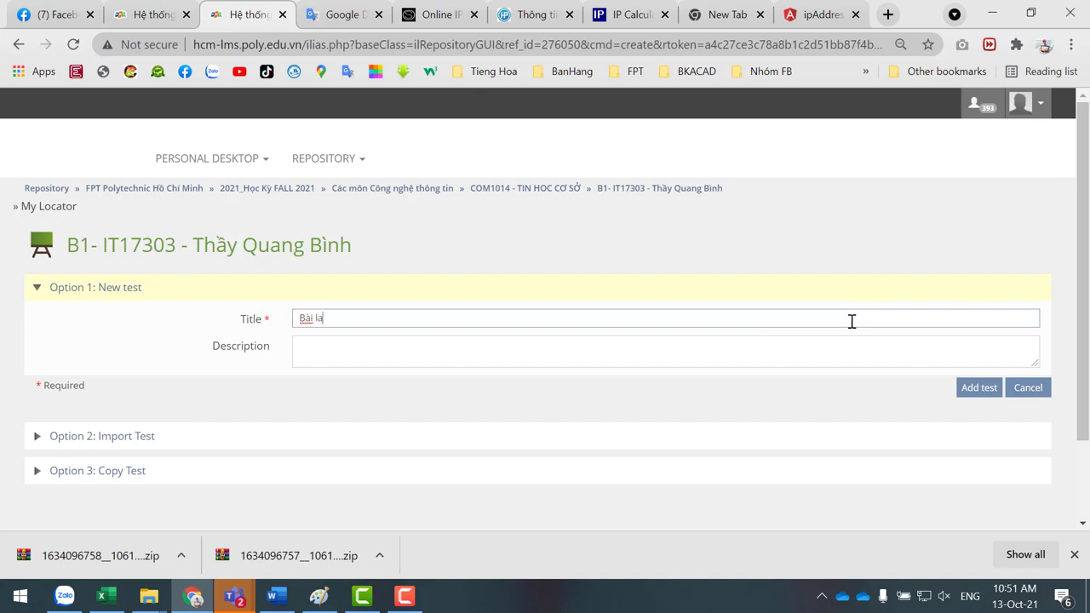
type(" thêm")
left_click(490, 354)
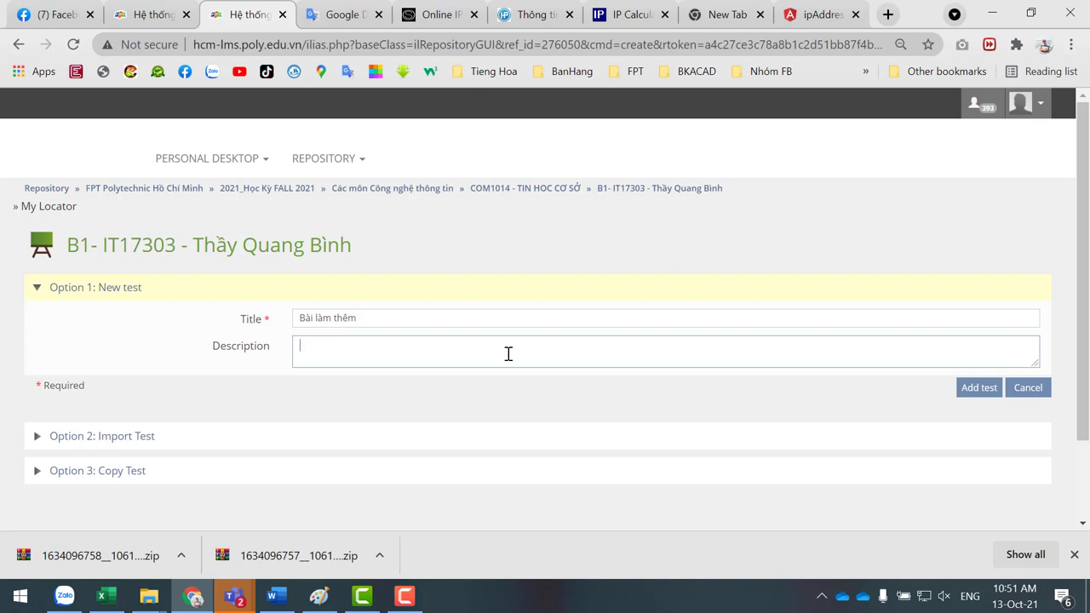
Examine the alternative options for importing a test and copying an existing test
left_click(39, 439)
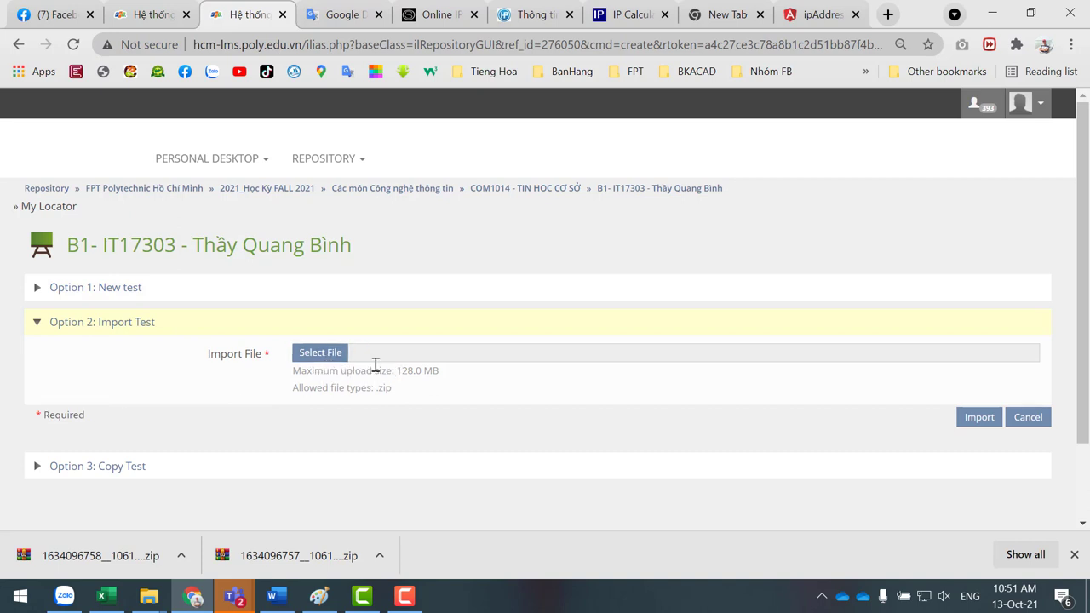
left_click(39, 473)
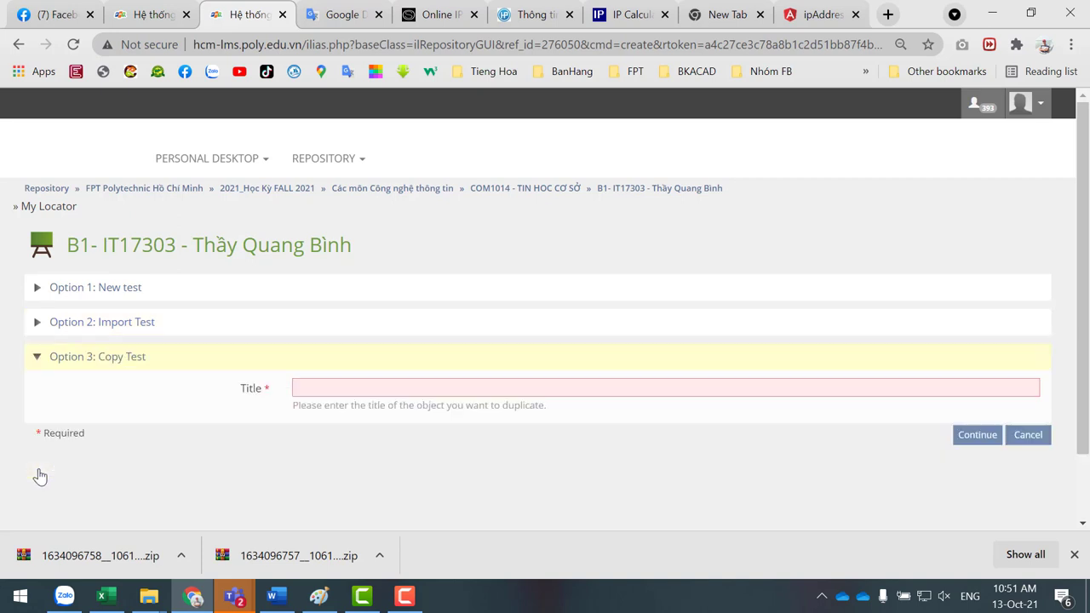
left_click(323, 390)
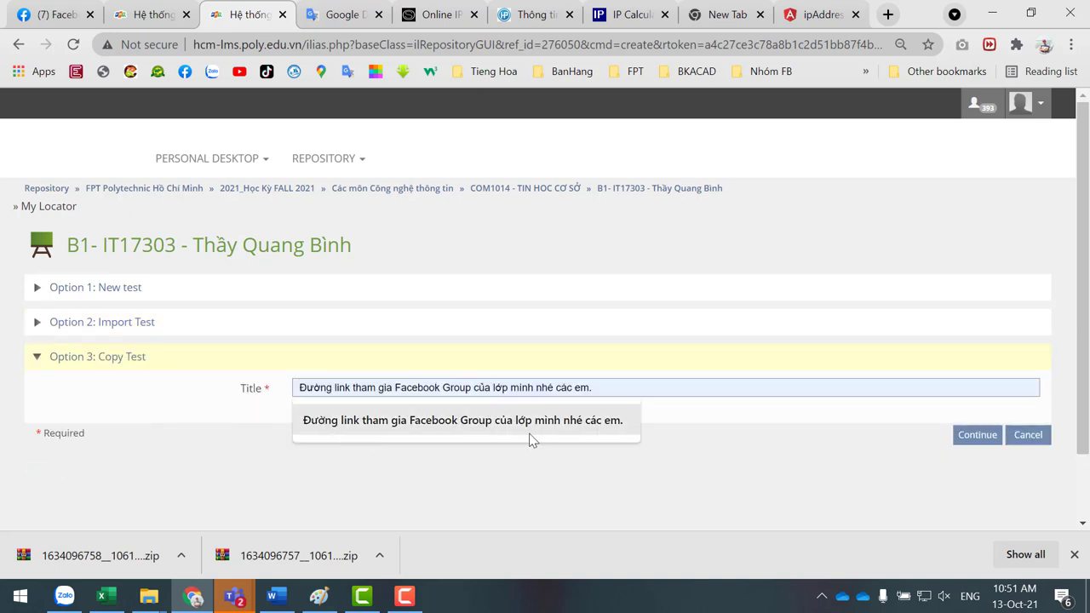
left_click(871, 366)
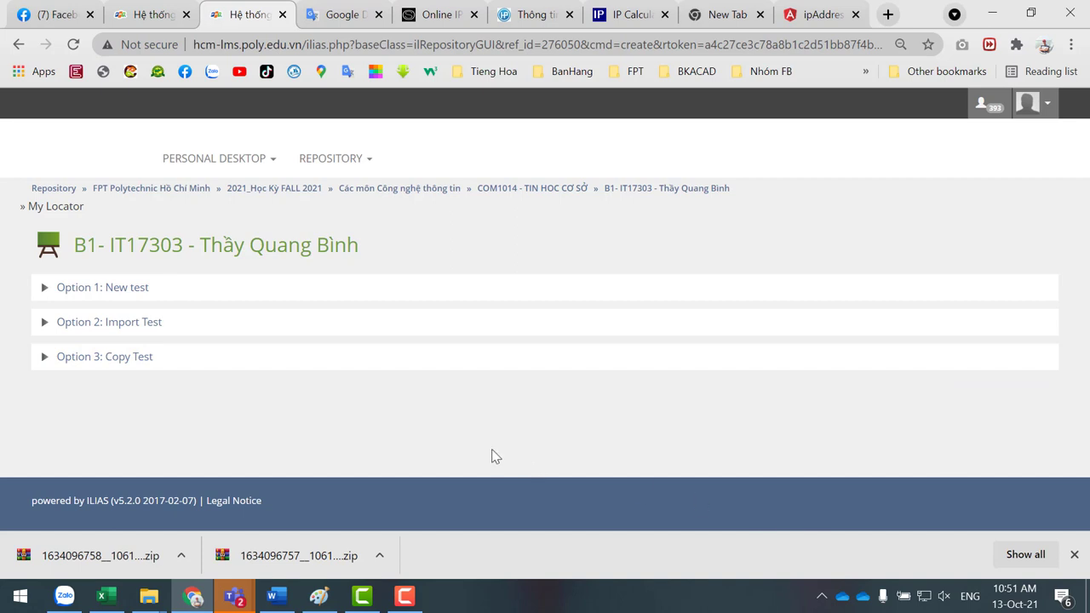
Add the "Bài làm thêm" test from the new test form and review its general and access settings
left_click(119, 287)
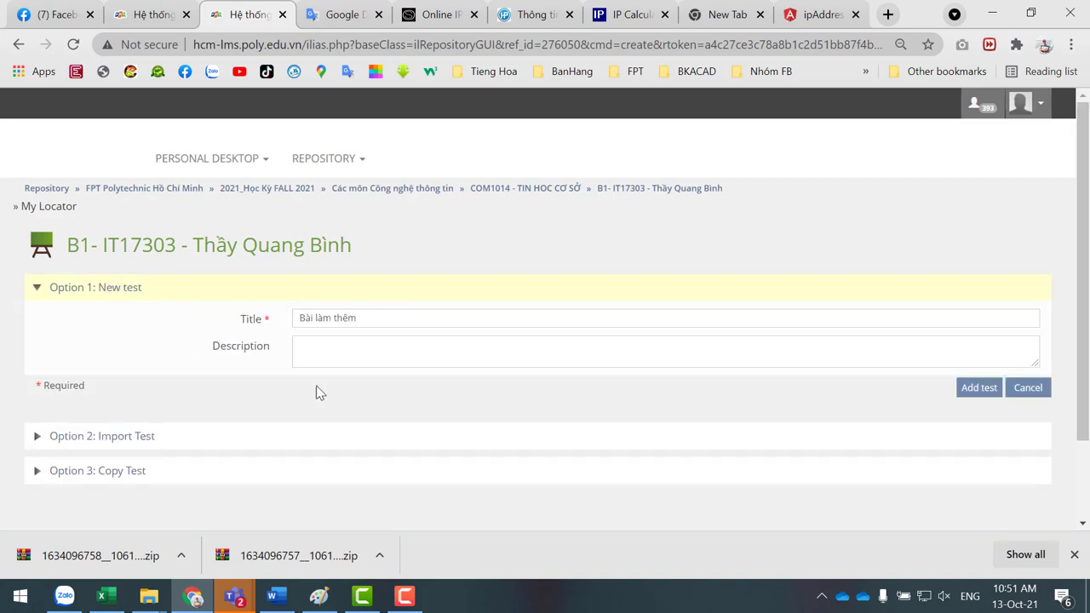
left_click(975, 391)
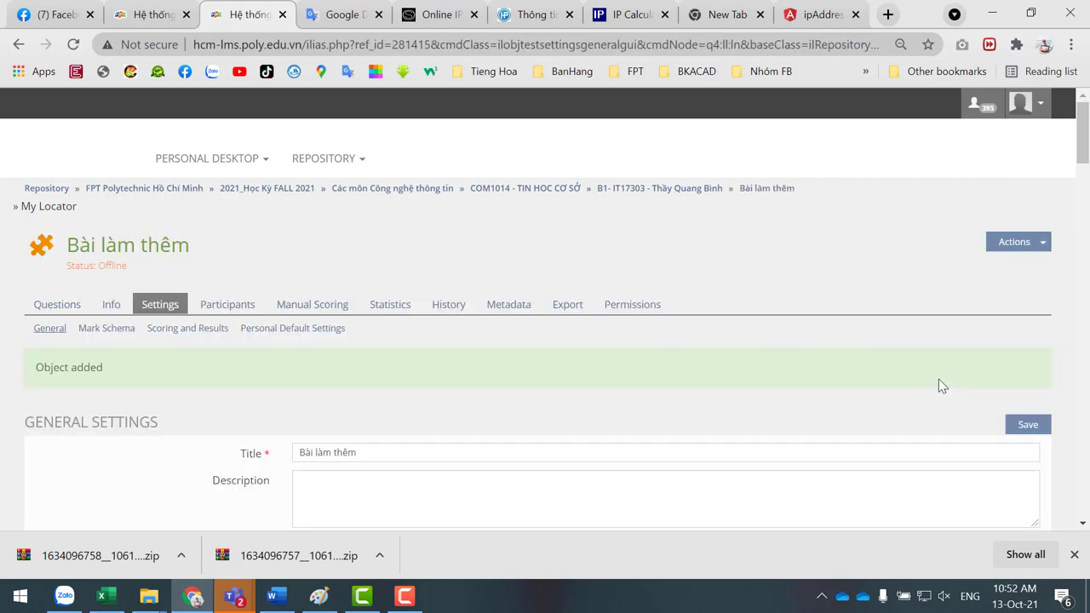
scroll(755, 408, "down", 8)
scroll(754, 409, "down", 3)
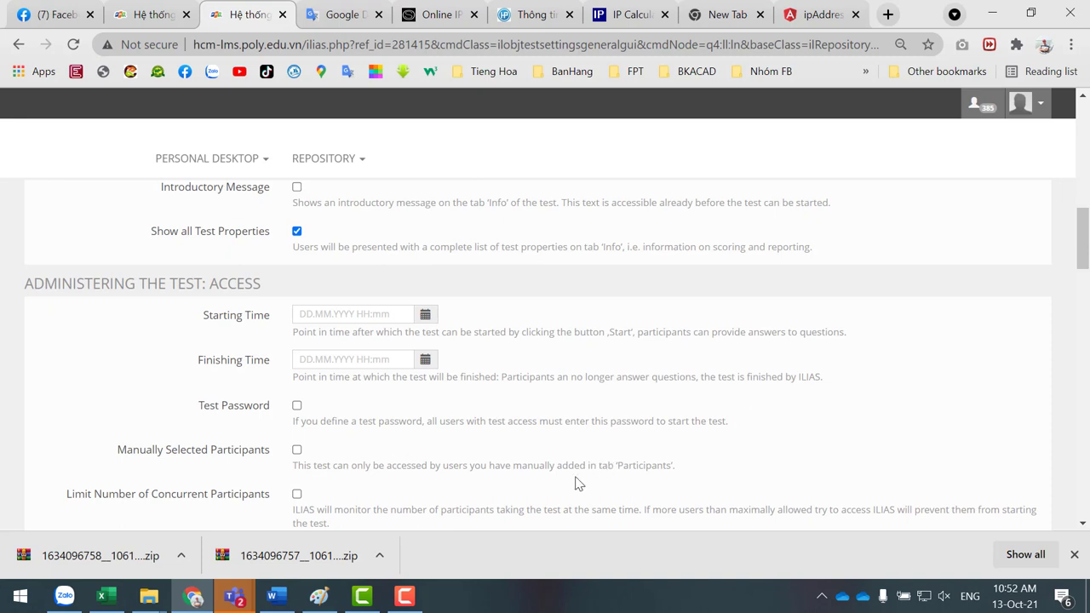
left_click(1074, 554)
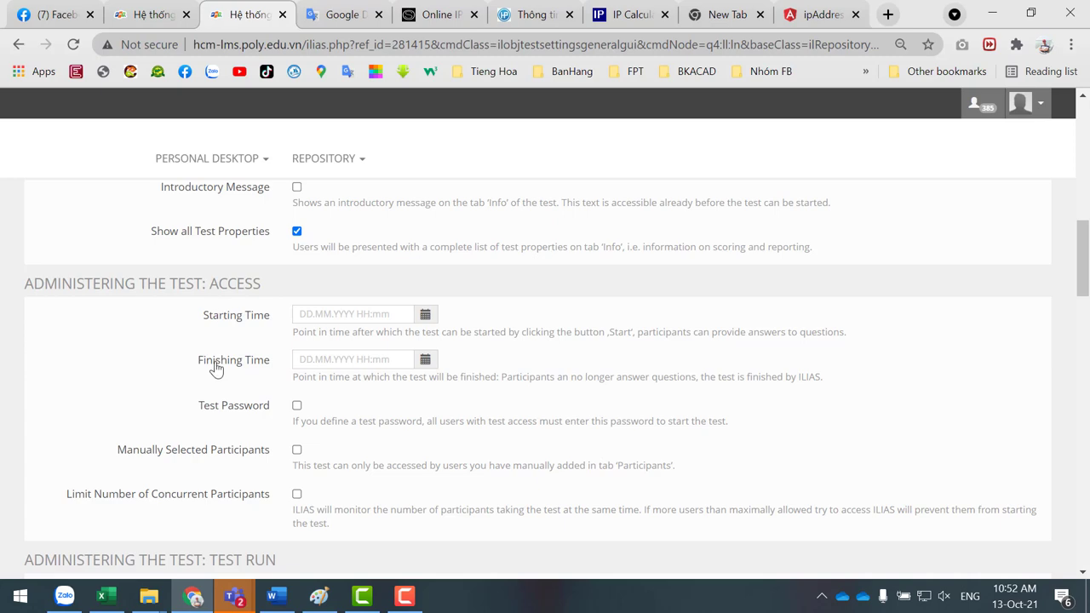
scroll(897, 384, "up", 10)
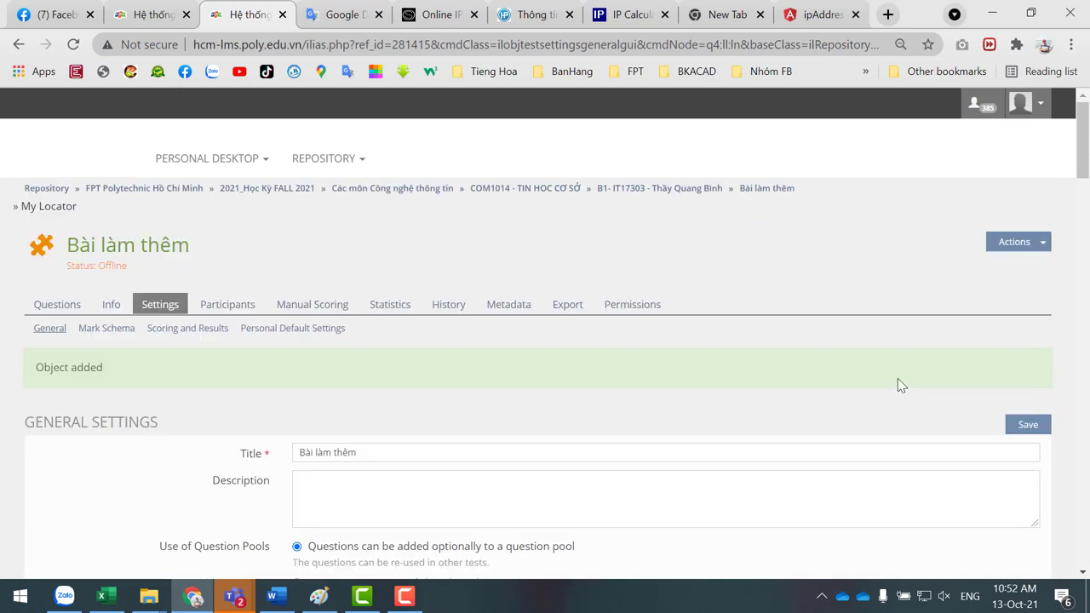
Create a Multiple Choice Question (Single Answer) in the test without using a question pool
left_click(36, 304)
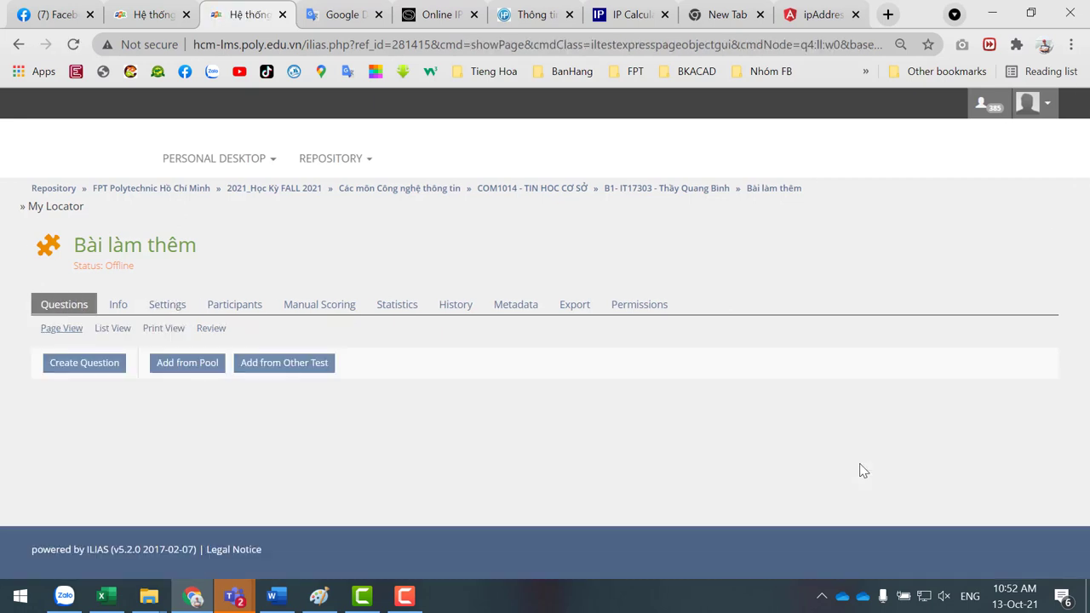
left_click(81, 367)
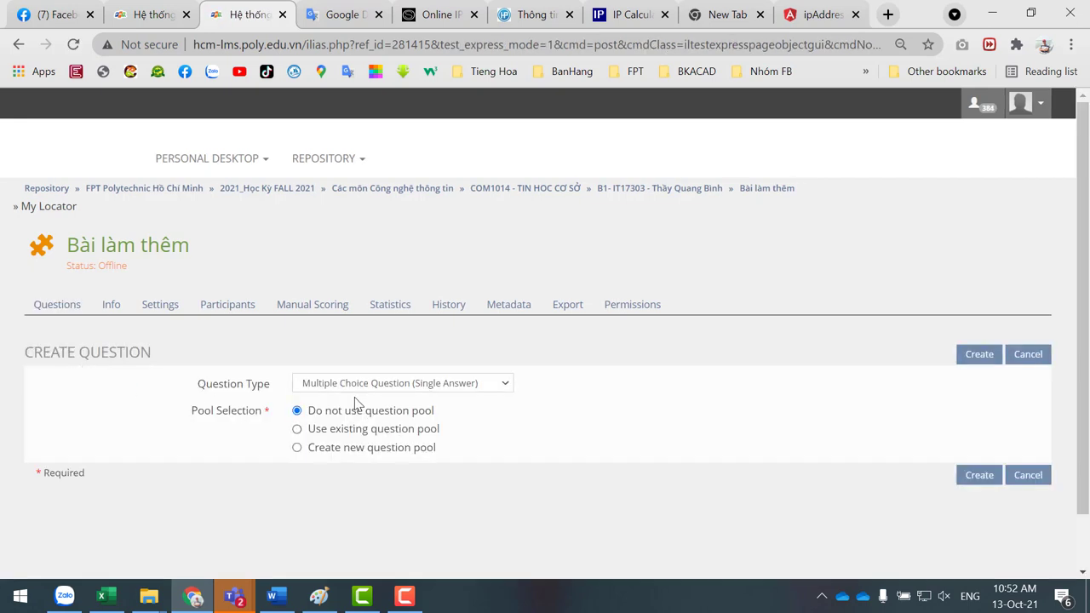
left_click(370, 388)
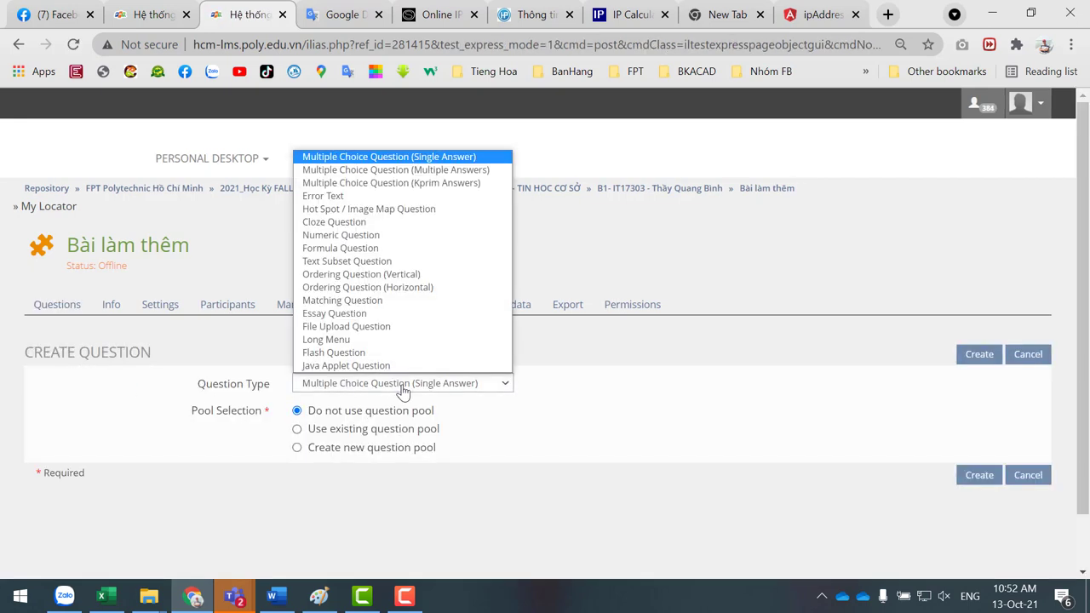
left_click(362, 388)
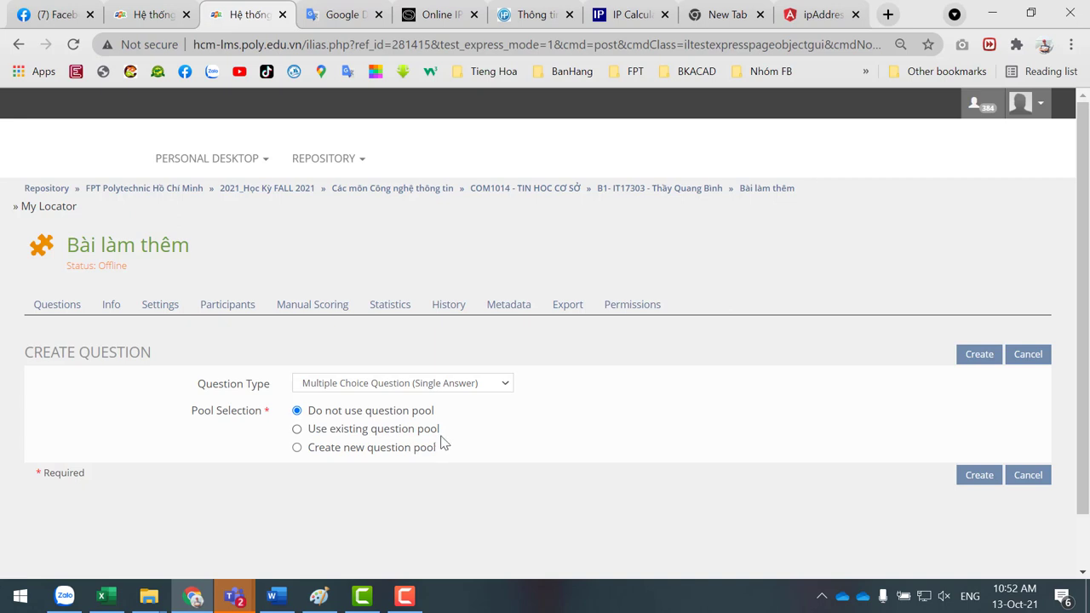
left_click(404, 455)
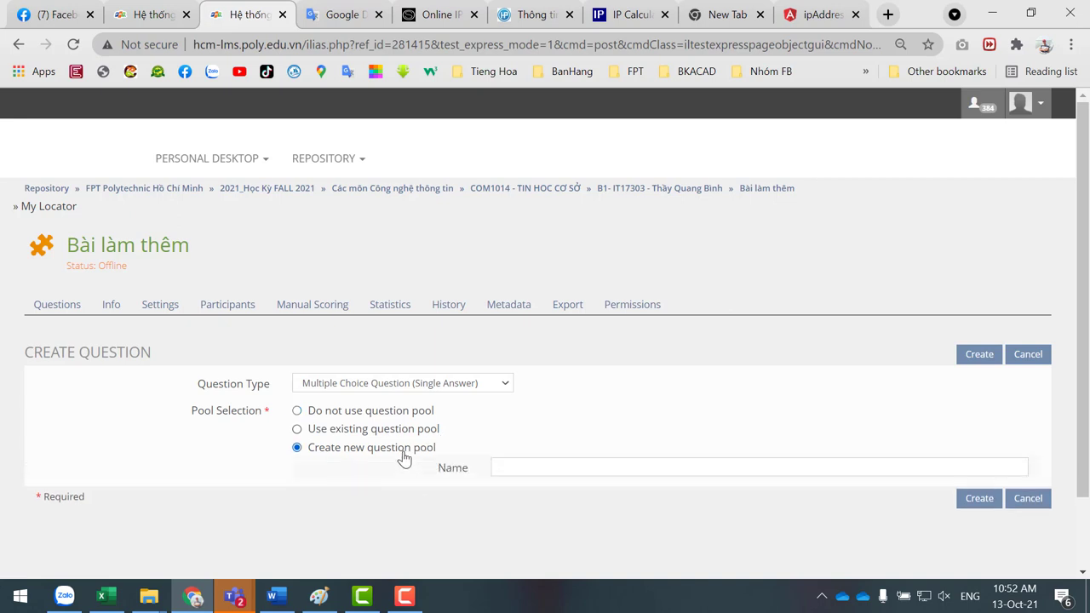
left_click(402, 413)
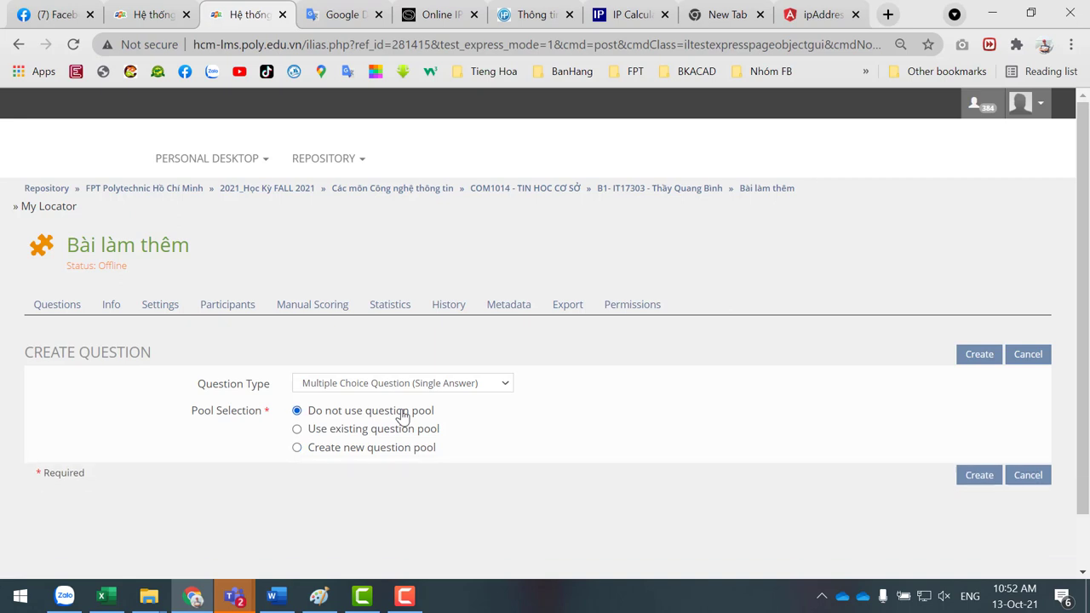
left_click(984, 482)
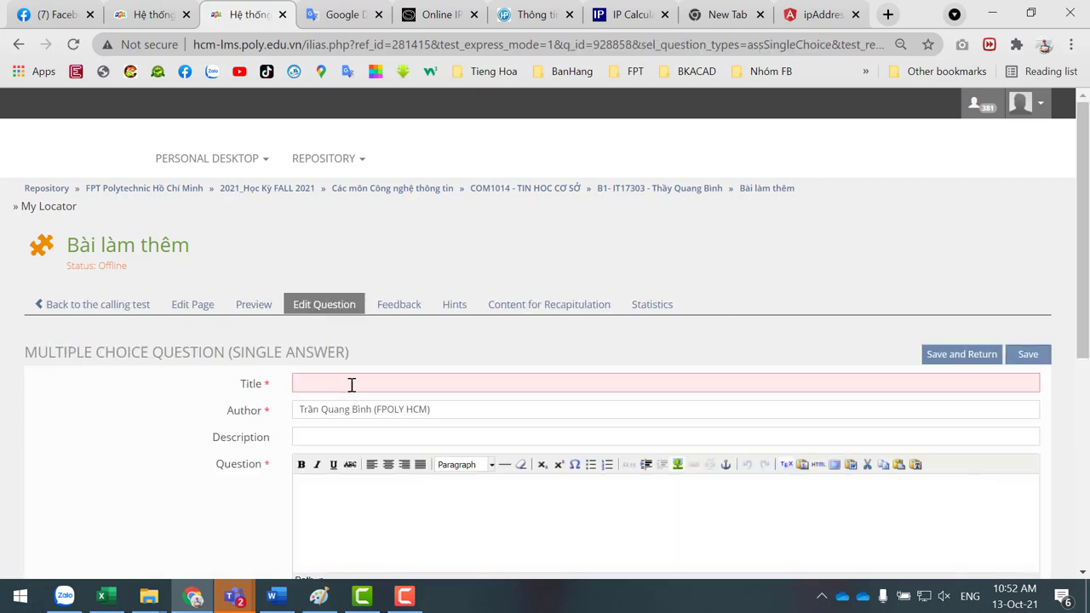
type("Cau")
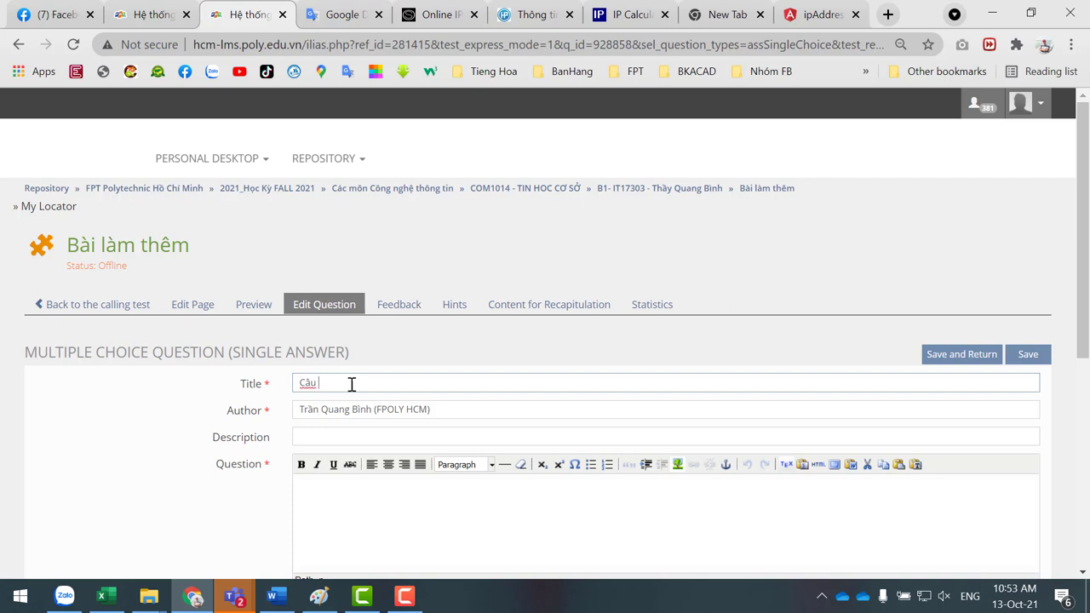
type(" s")
key("BackSpace")
key("BackSpace")
key("BackSpace")
key("BackSpace")
key("BackSpace")
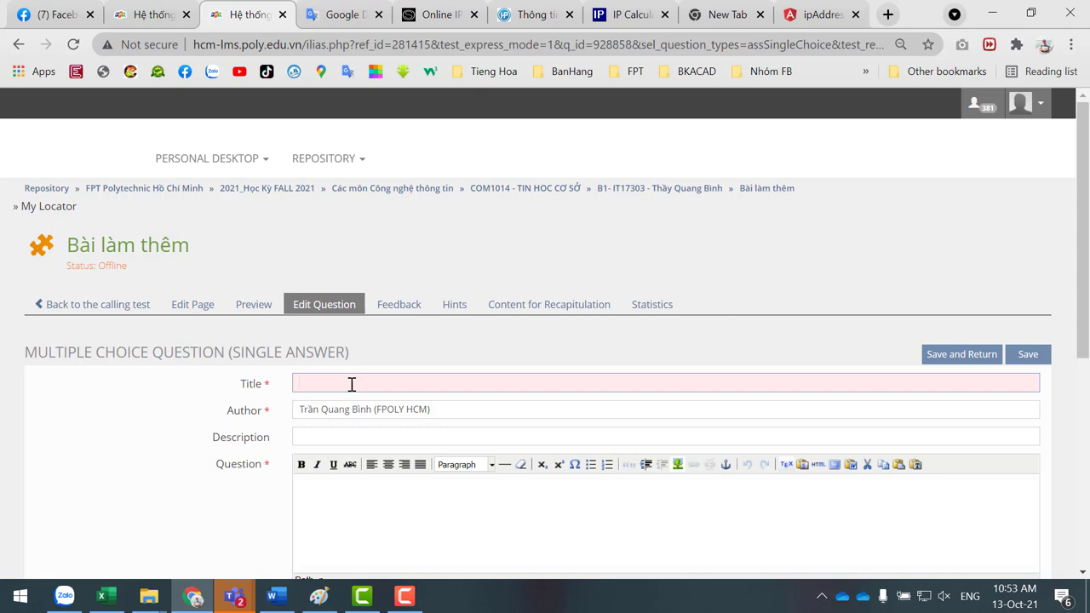
type("Ban tê")
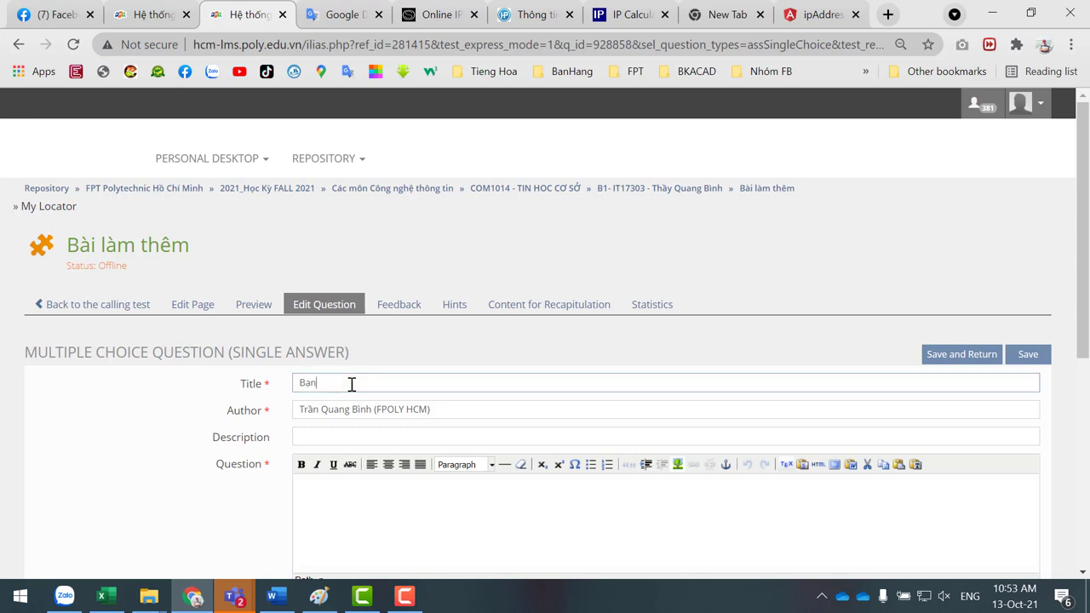
type("n gì")
key("Tab")
key("Tab")
key("Tab")
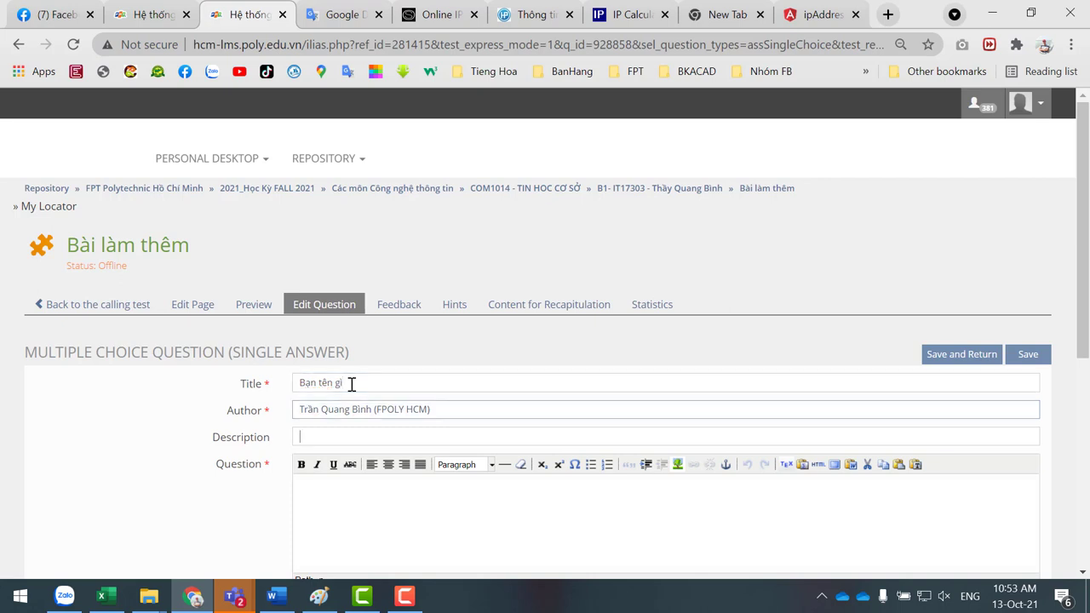
Set the question's title to "Giới tính", replacing the existing title text
triple_click(351, 385)
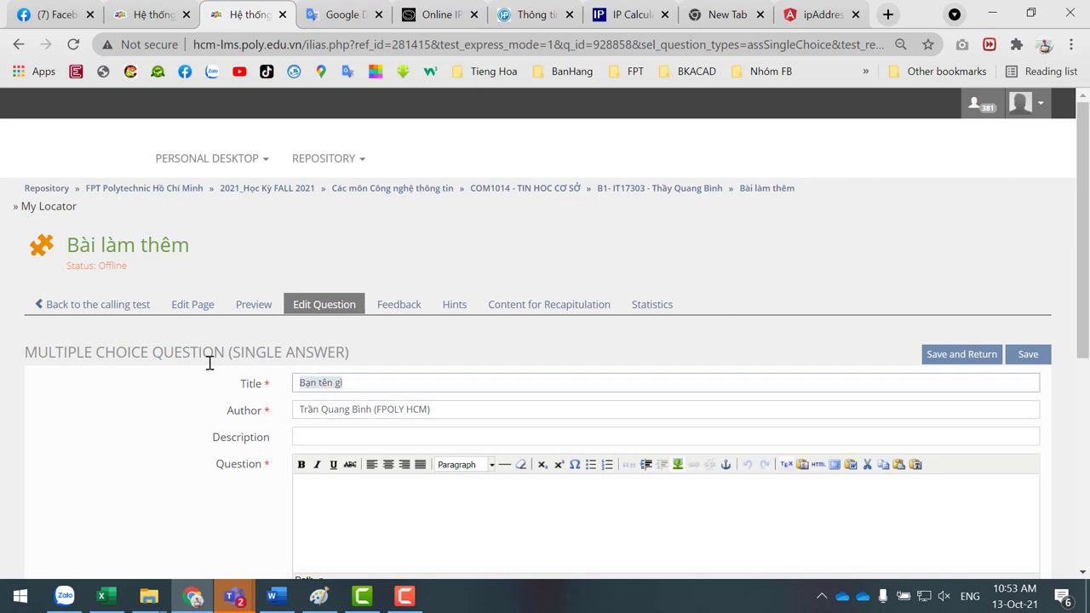
type("Giới")
type(" tính")
key("Tab")
key("Tab")
key("Tab")
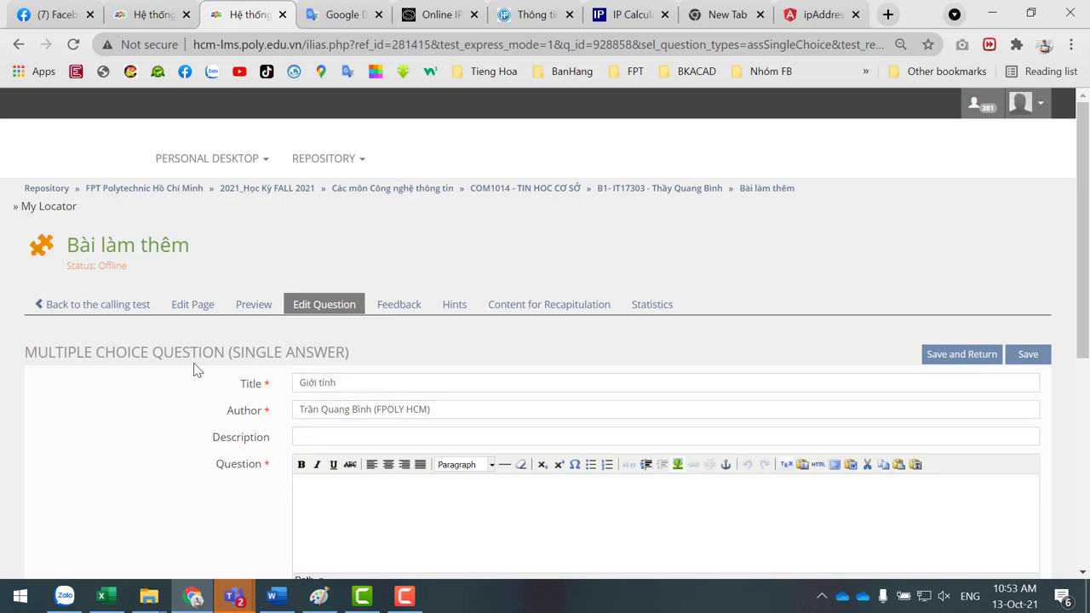
Enter "Bạn hãy cho biết giới tính của bạn" as the question text, leaving the description empty
left_click(381, 440)
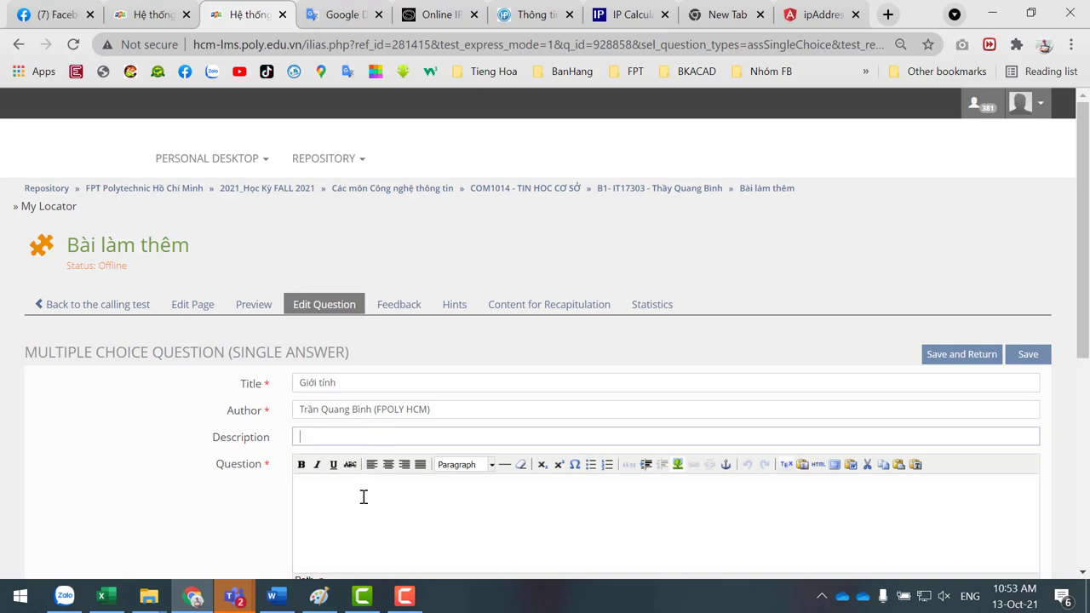
left_click(362, 498)
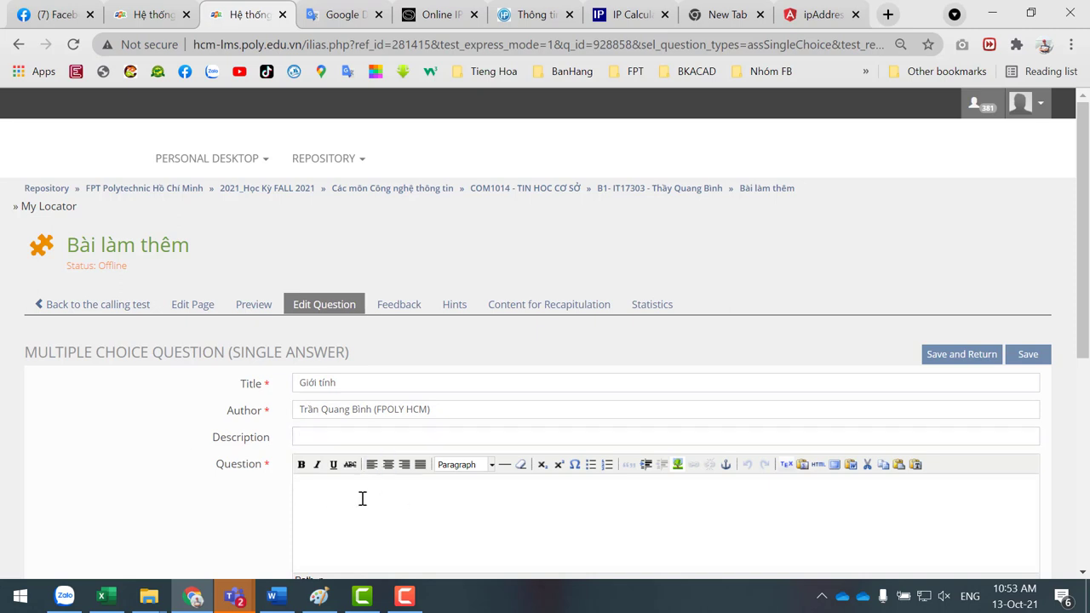
type("Bạn hãy")
type(" chỉ")
key("BackSpace")
key("BackSpace")
type("o biết gìới tính của bạn")
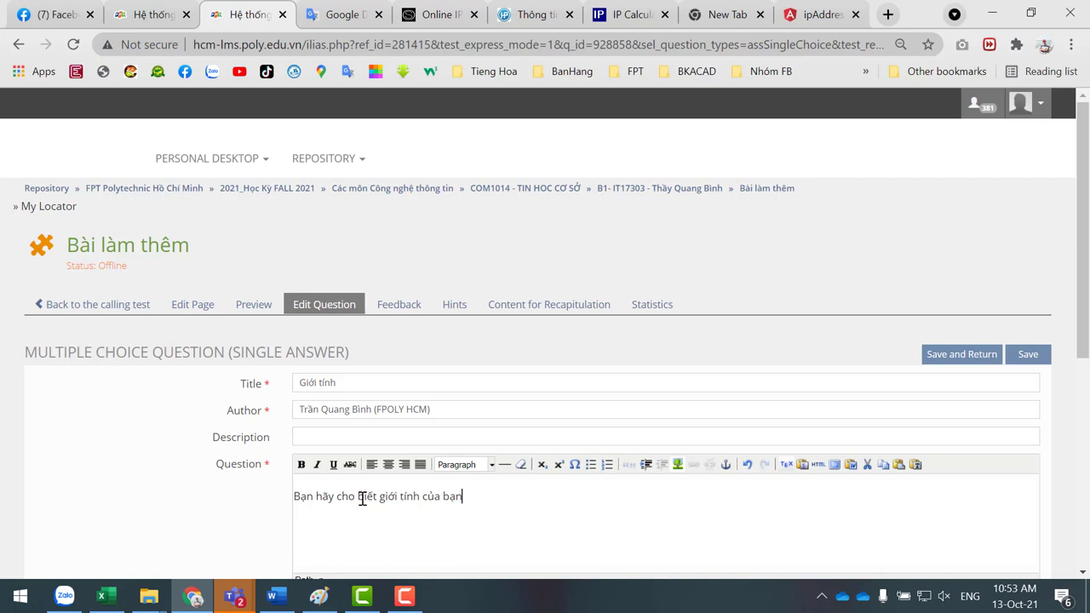
scroll(362, 499, "down", 2)
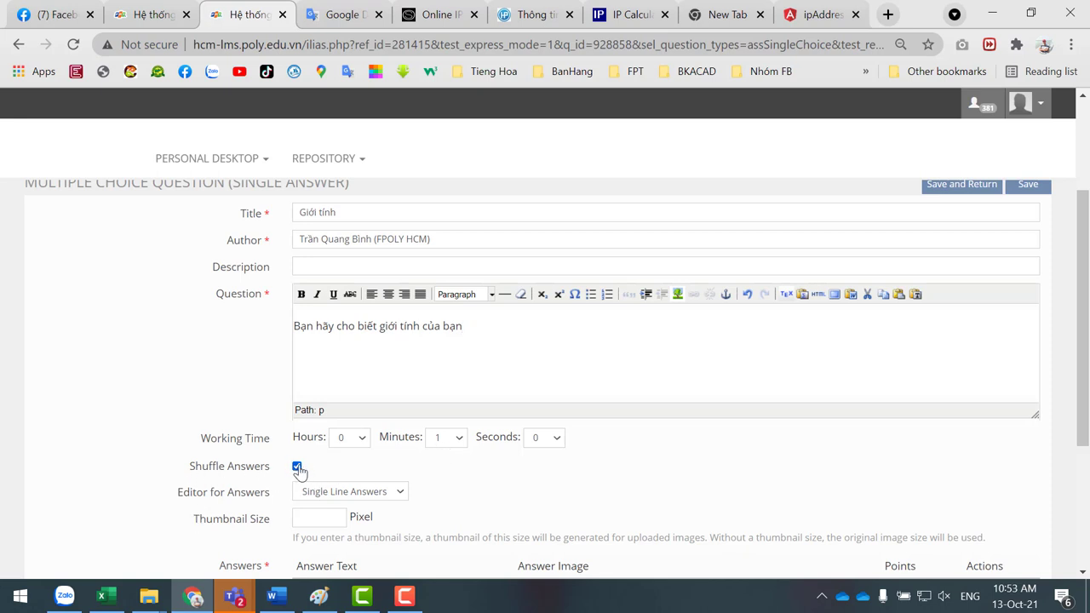
scroll(534, 478, "down", 2)
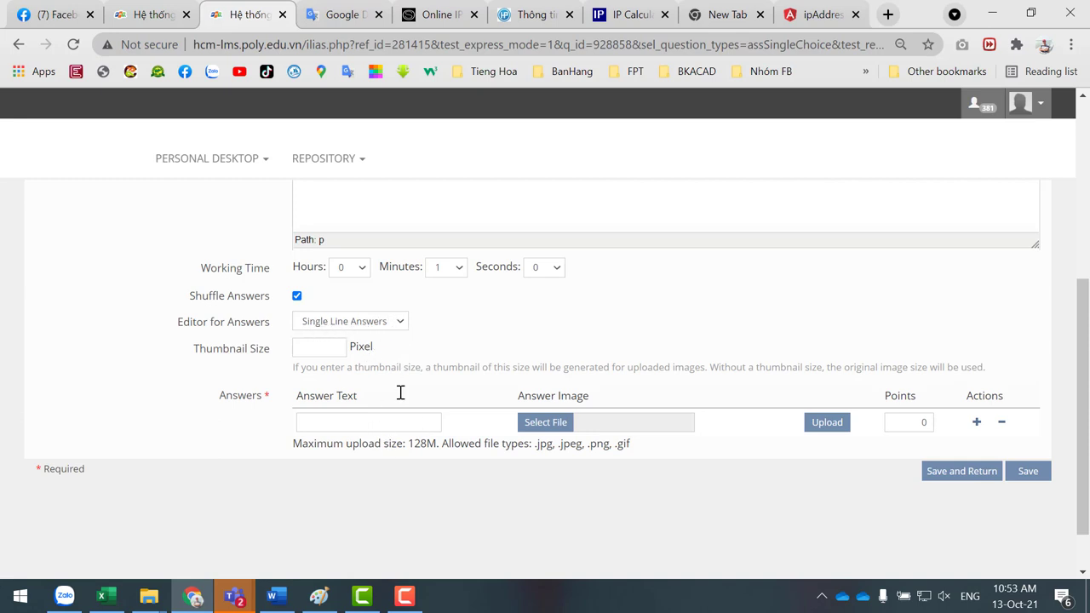
Enter "Nam" as the text of the first answer
left_click(367, 418)
type("N")
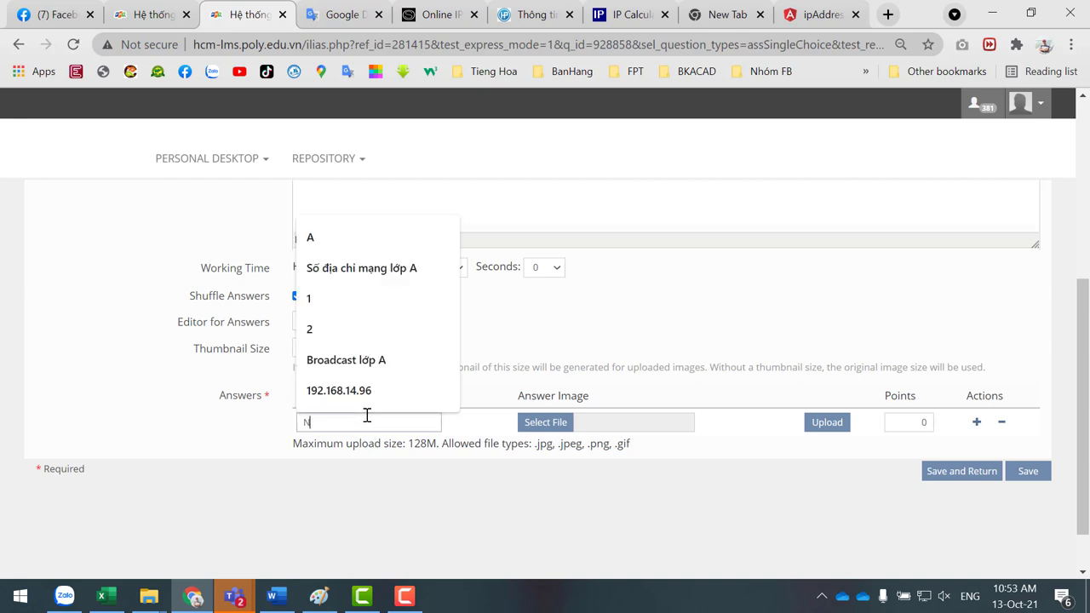
type("am")
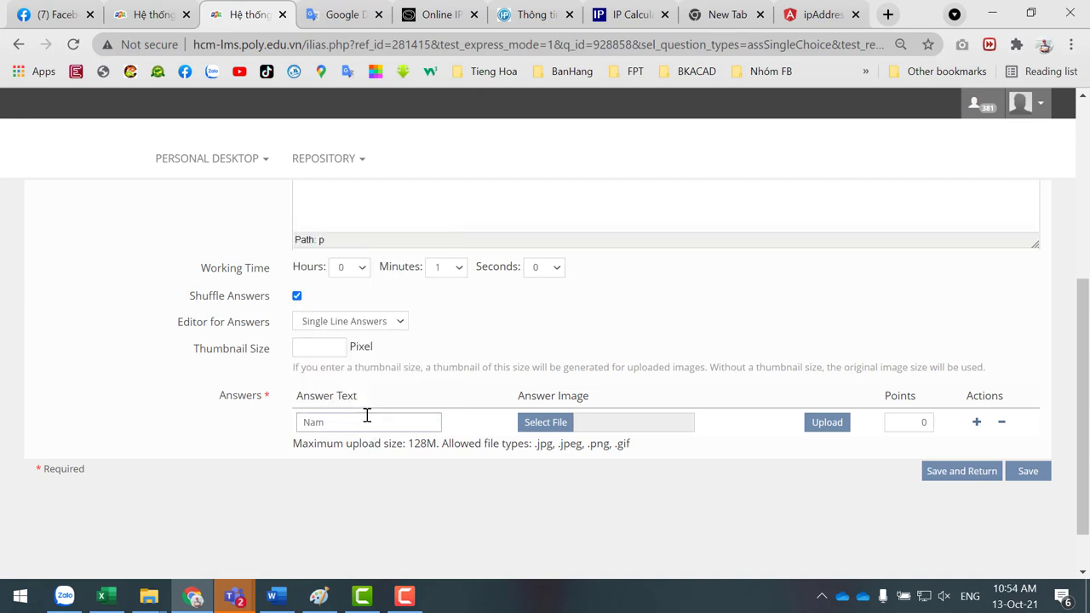
Replace the question's title with "1 + 1 ="
scroll(367, 415, "up", 5)
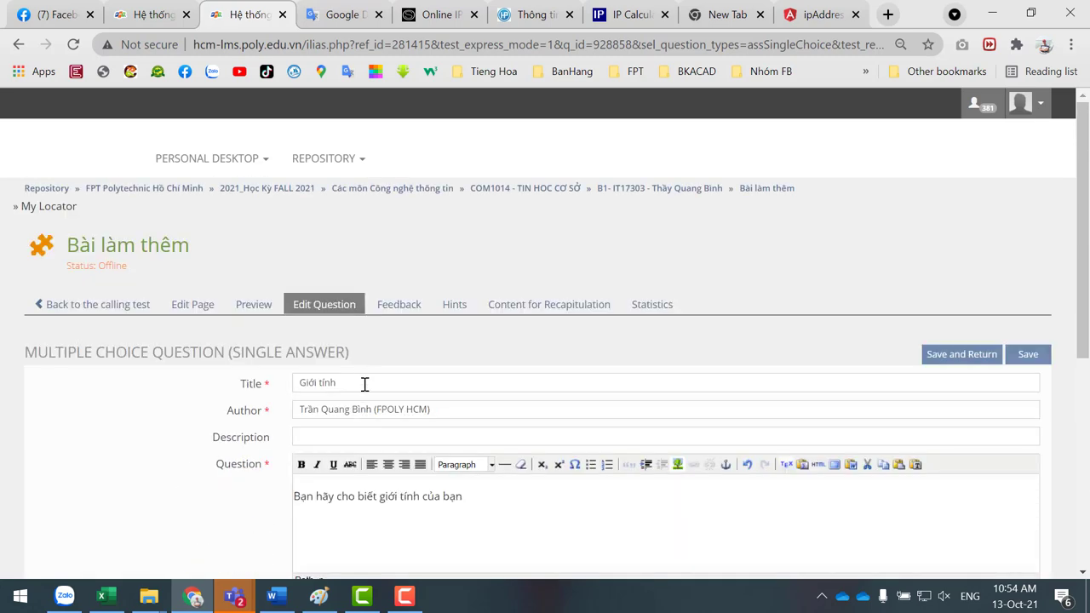
left_click(365, 383)
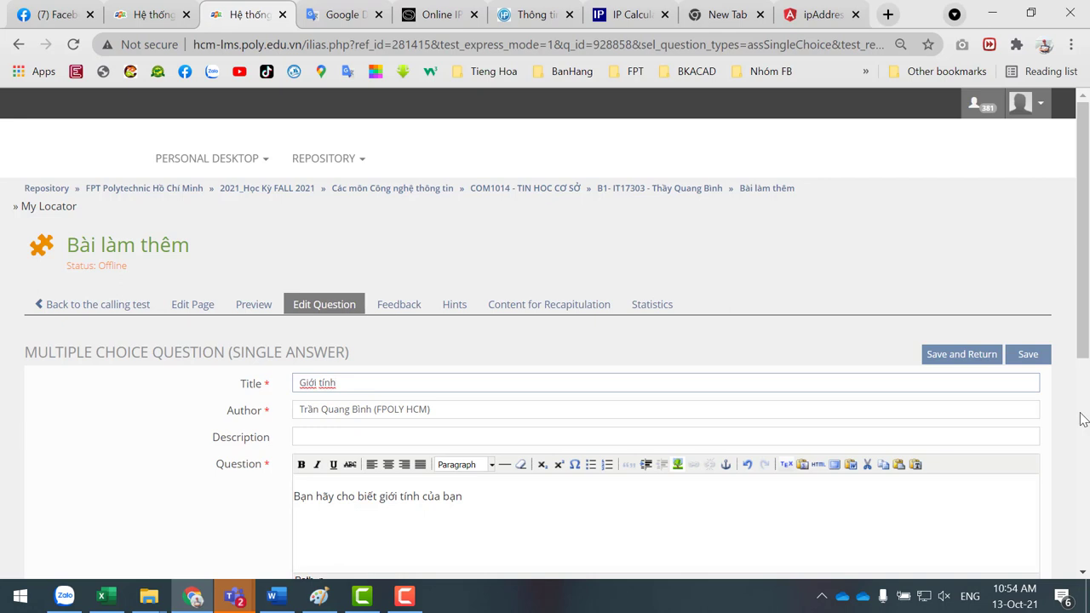
key("BackSpace")
key("BackSpace")
key("BackSpace")
key("BackSpace")
key("BackSpace")
key("BackSpace")
key("BackSpace")
key("BackSpace")
key("BackSpace")
type("1 + 1 =")
Replace the question text with "Bạn tính phép tính 1 + 1 và cho kết quả"
left_click_drag(494, 500, 3, 496)
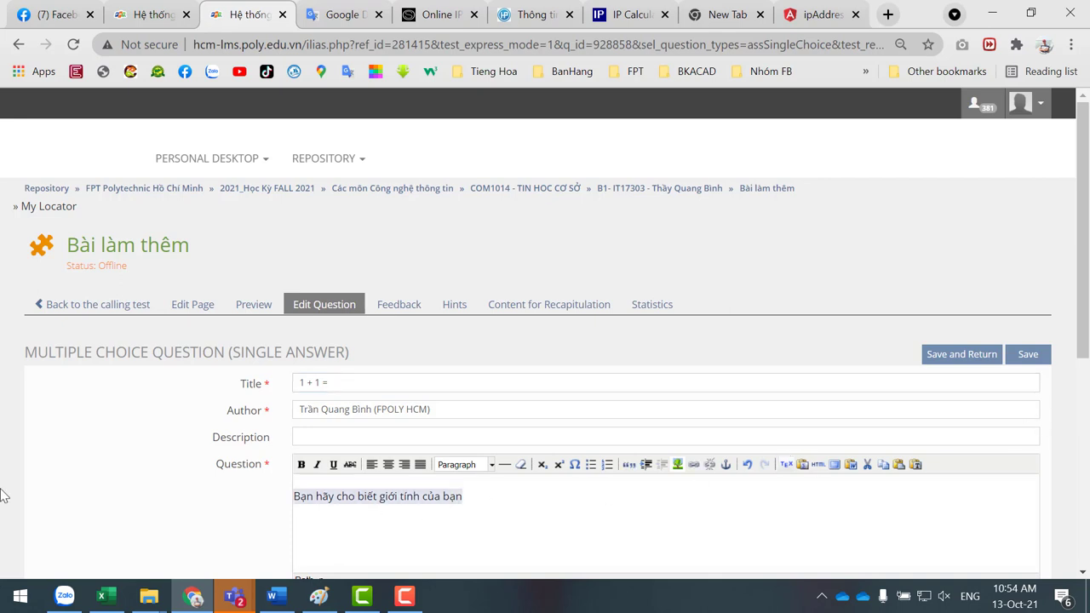
type("Bạn tính ")
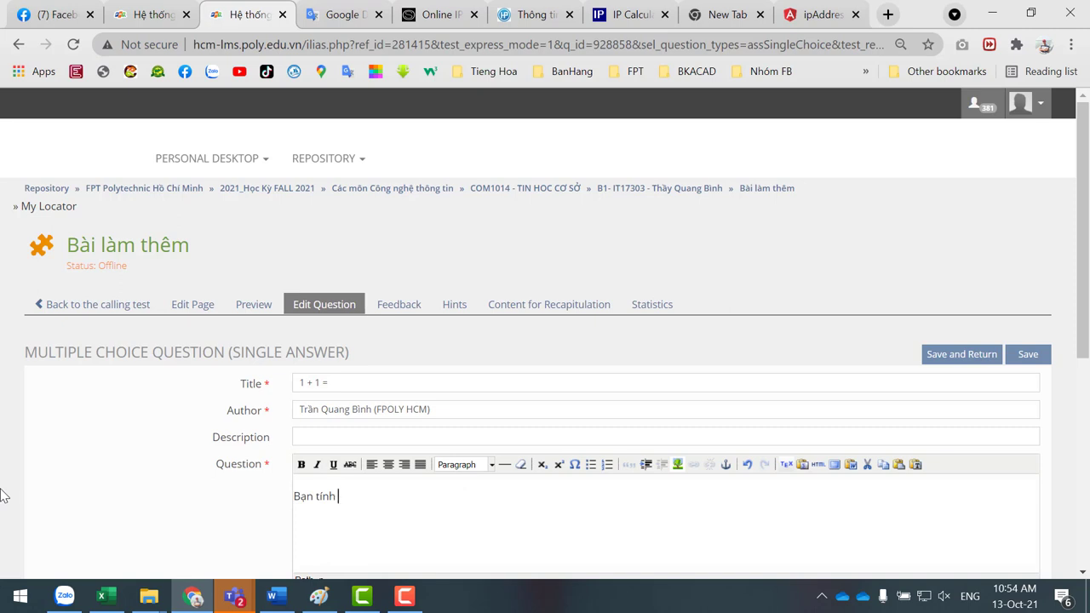
type("phép ")
type("tính 1 +")
type("qua")
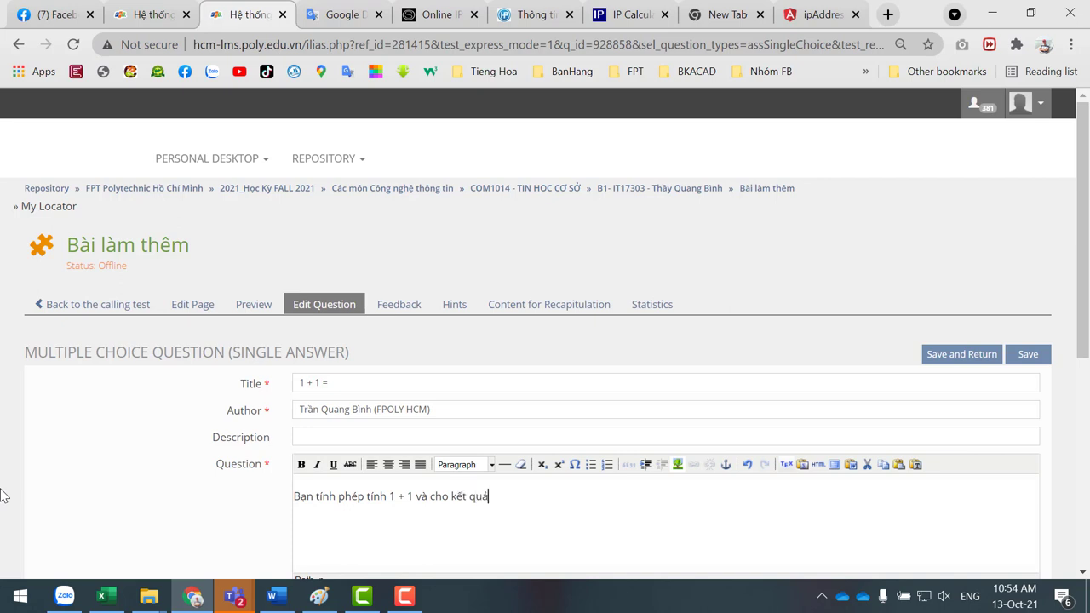
Change the first answer's text to "1" and add a second answer "2" worth 1 point
scroll(3, 496, "down", 5)
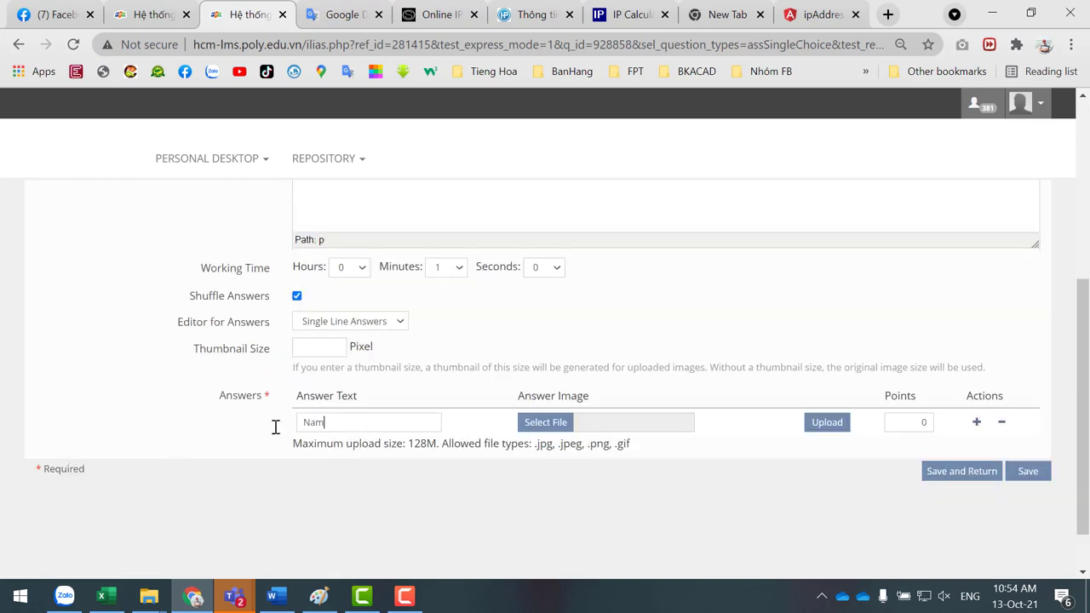
key("ctrl+a")
type("1")
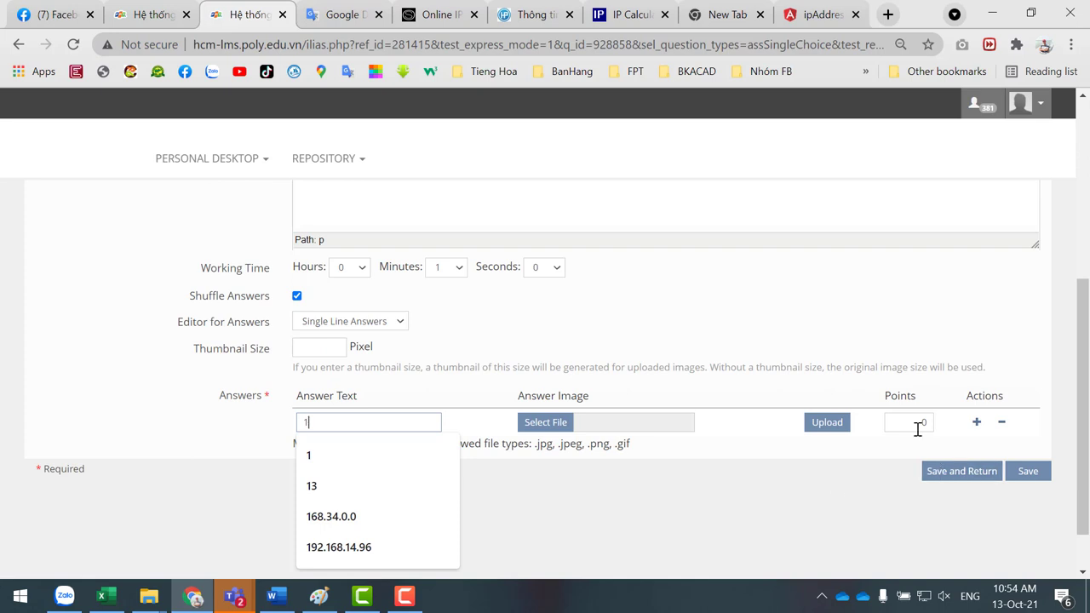
left_click(976, 422)
left_click(390, 452)
type("2")
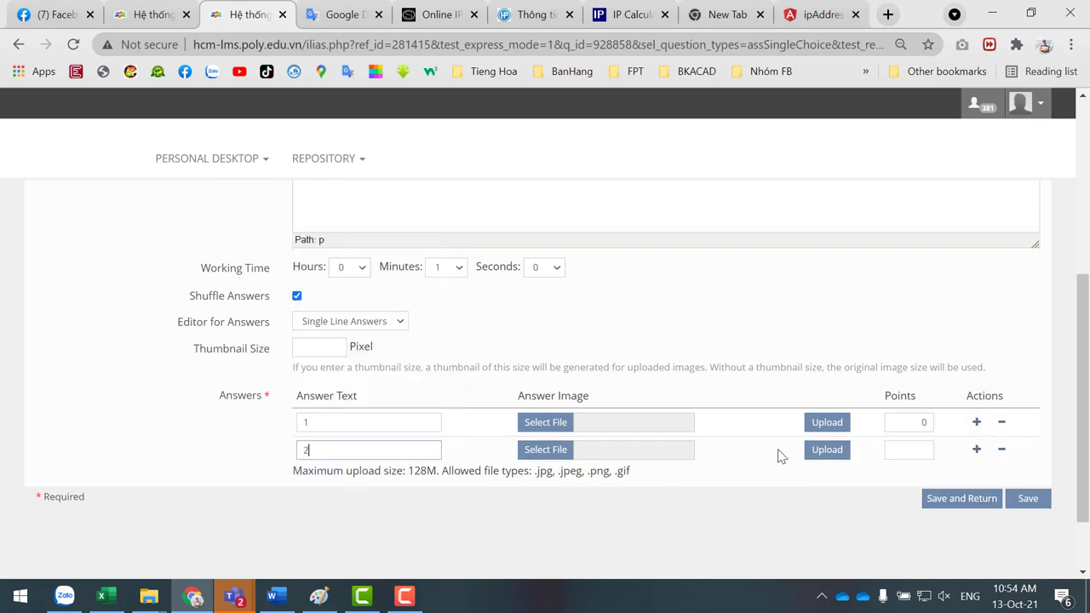
left_click(923, 449)
type("1")
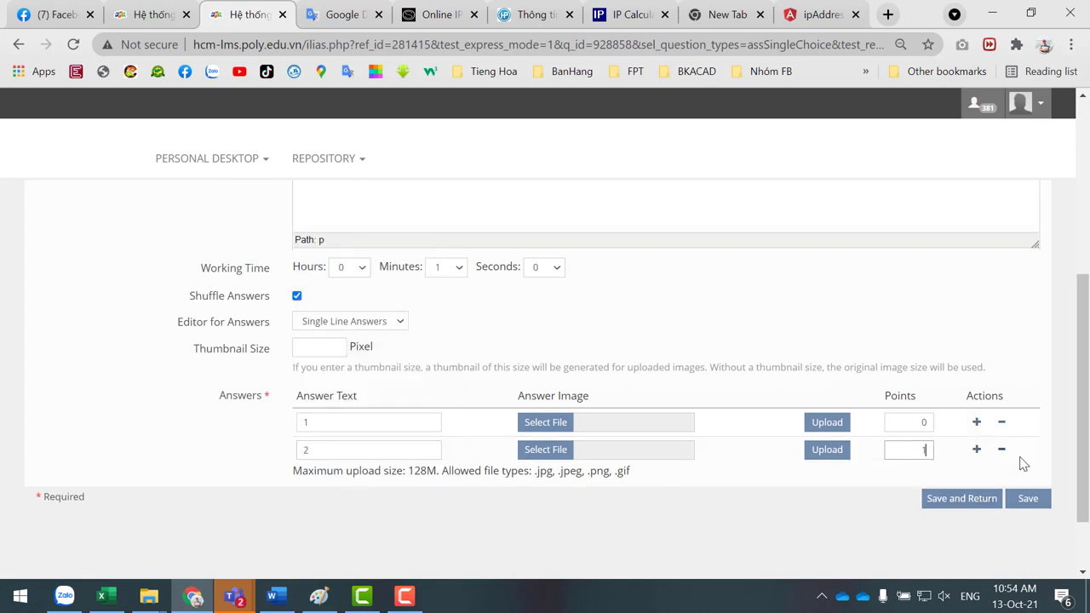
Add a third answer "3" worth 0 points
left_click(976, 449)
left_click(347, 477)
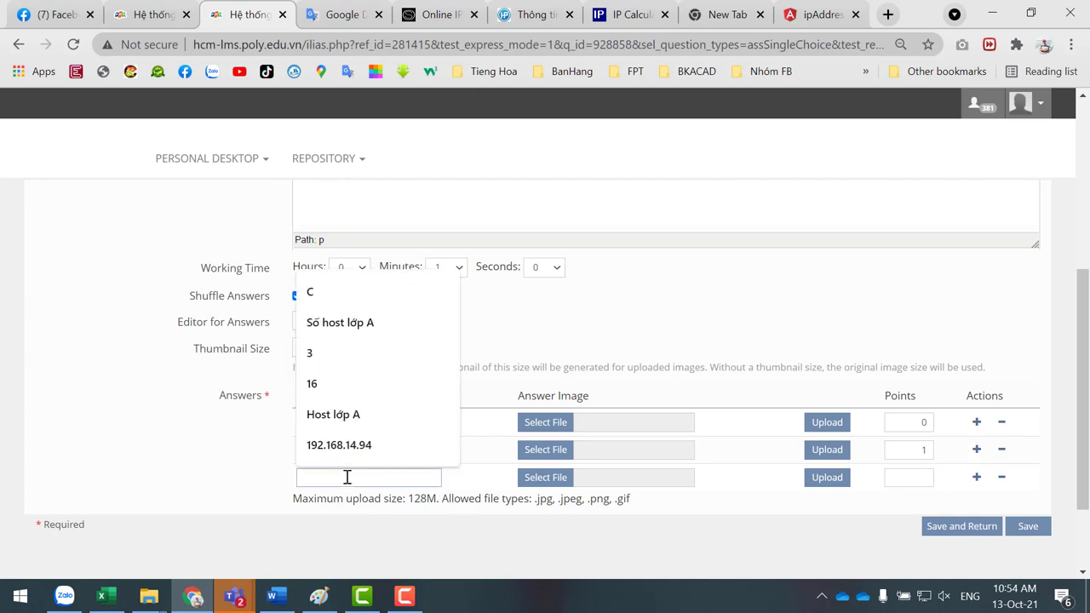
type("3")
left_click(925, 476)
type("0")
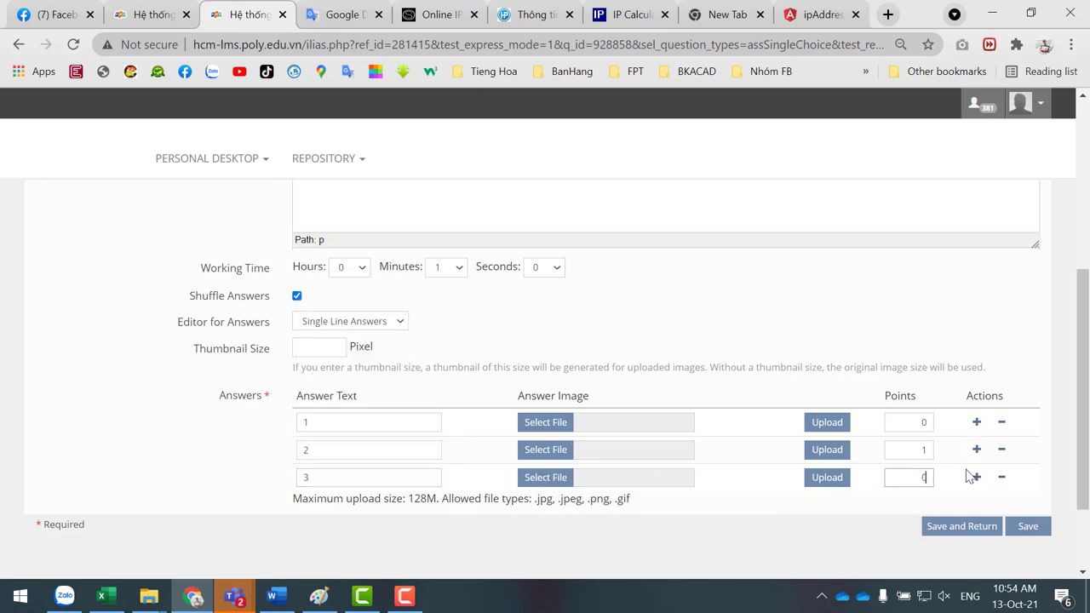
Add a fourth answer "0" worth 0 points, then save the question and return to the test
left_click(976, 476)
left_click(328, 505)
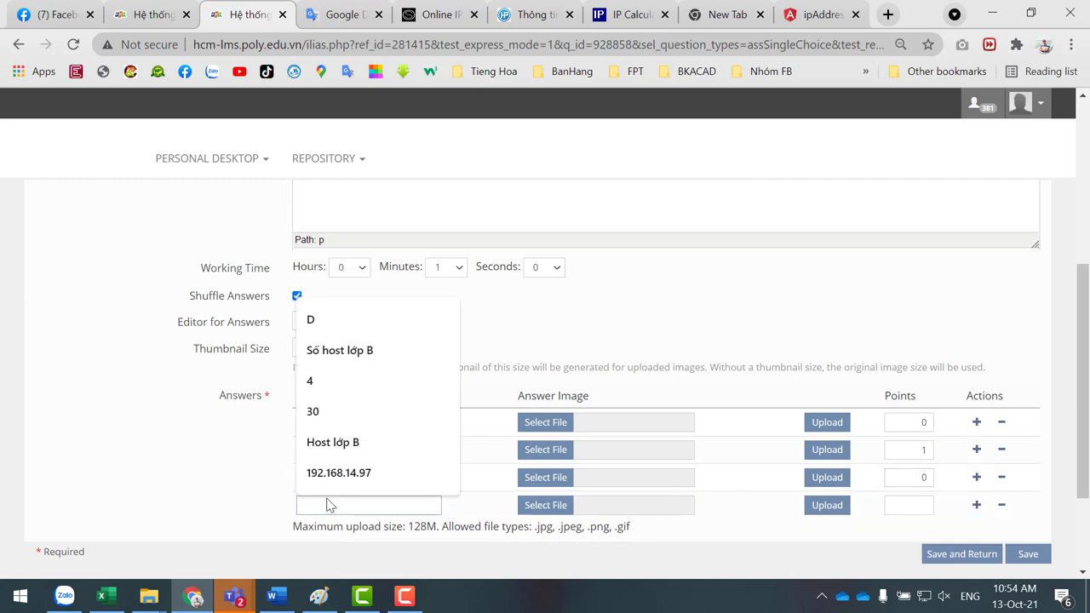
type("0")
left_click(908, 505)
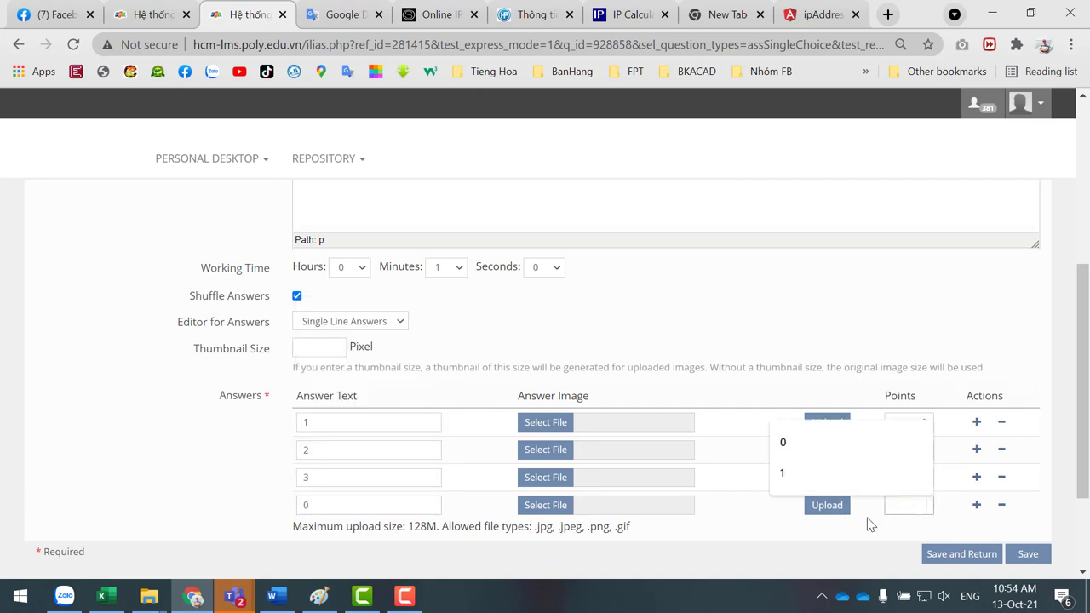
left_click(800, 444)
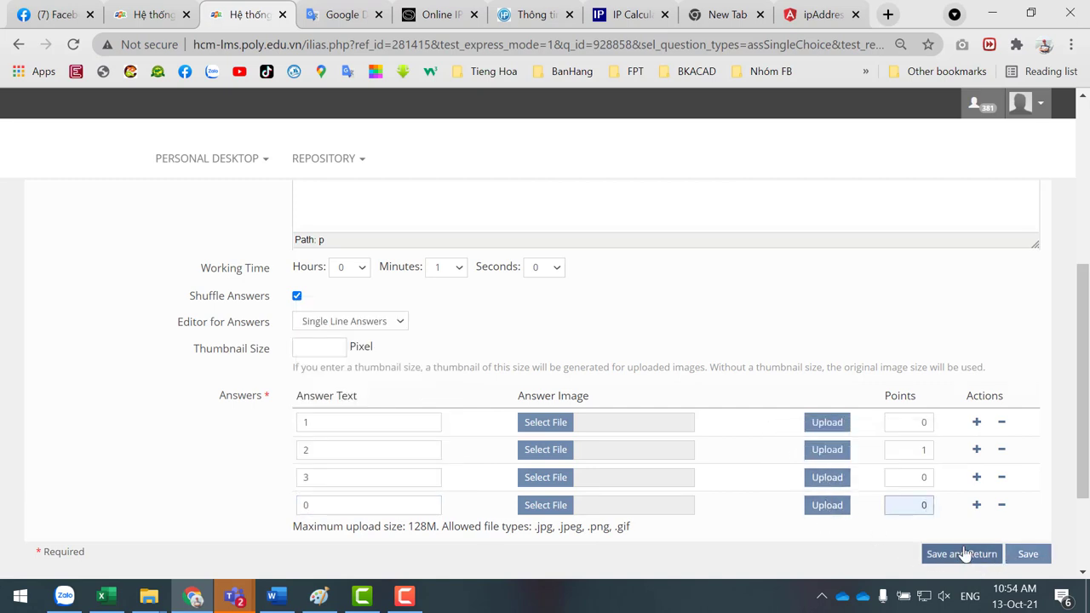
left_click(963, 558)
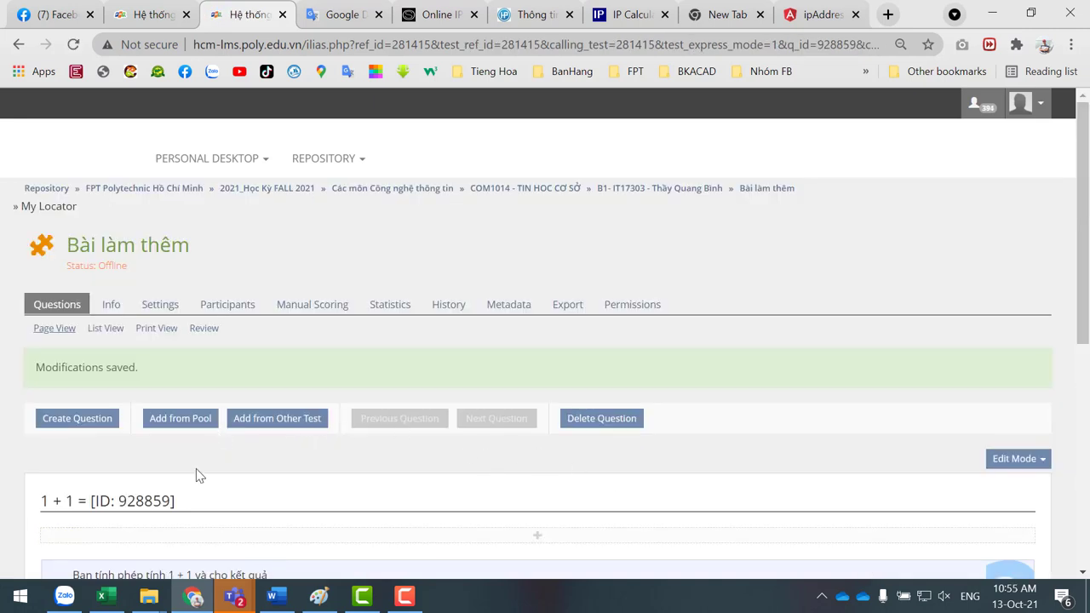
Check the saved question's page view and create a plain test export file for the "Bài làm thêm" test
scroll(196, 469, "down", 2)
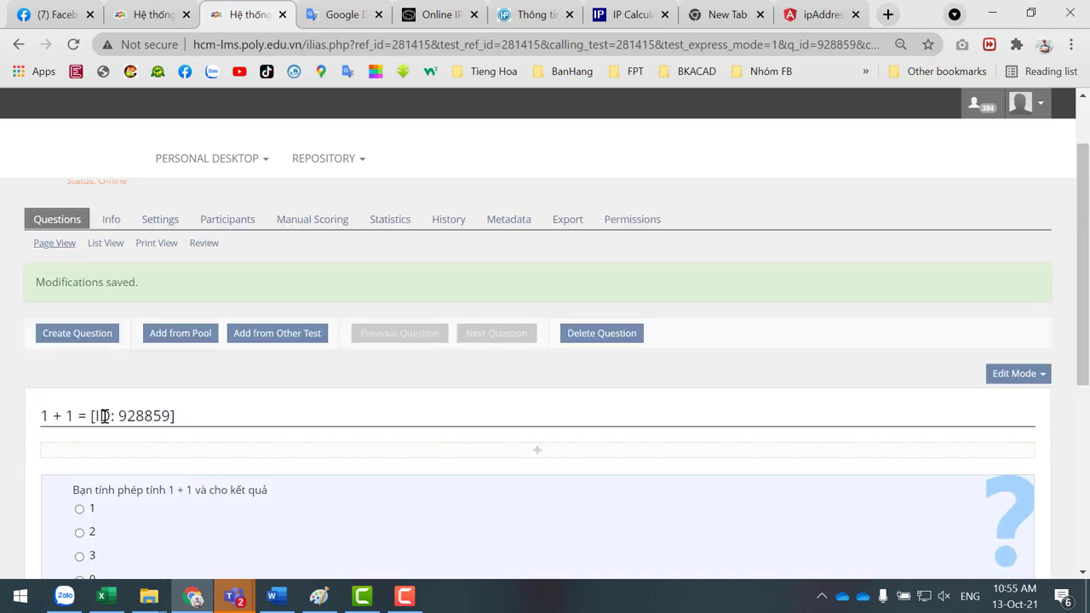
left_click_drag(92, 417, 292, 418)
scroll(292, 418, "down", 2)
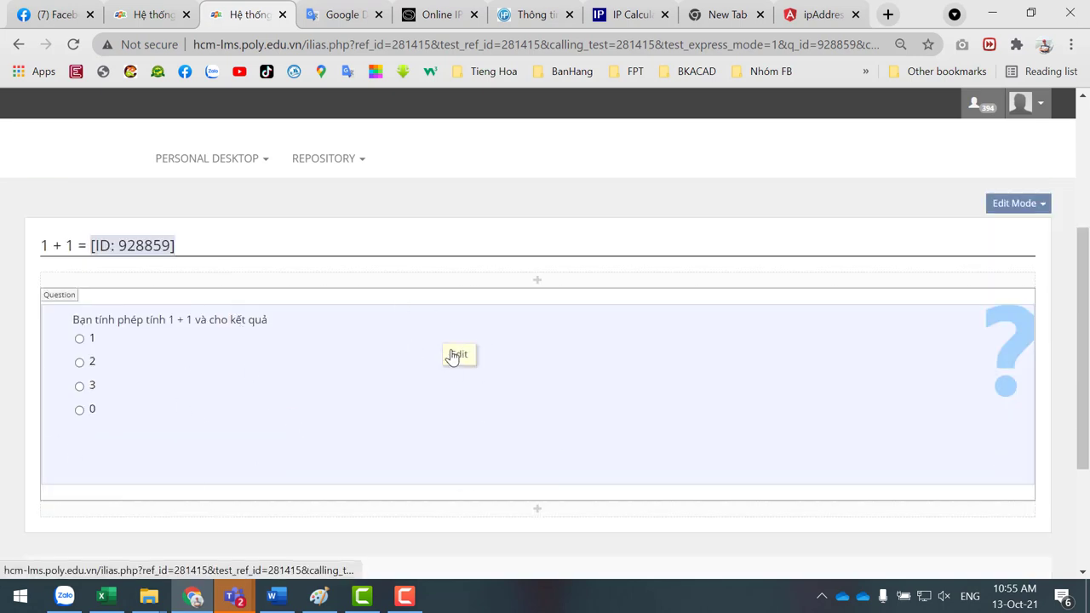
scroll(442, 307, "up", 3)
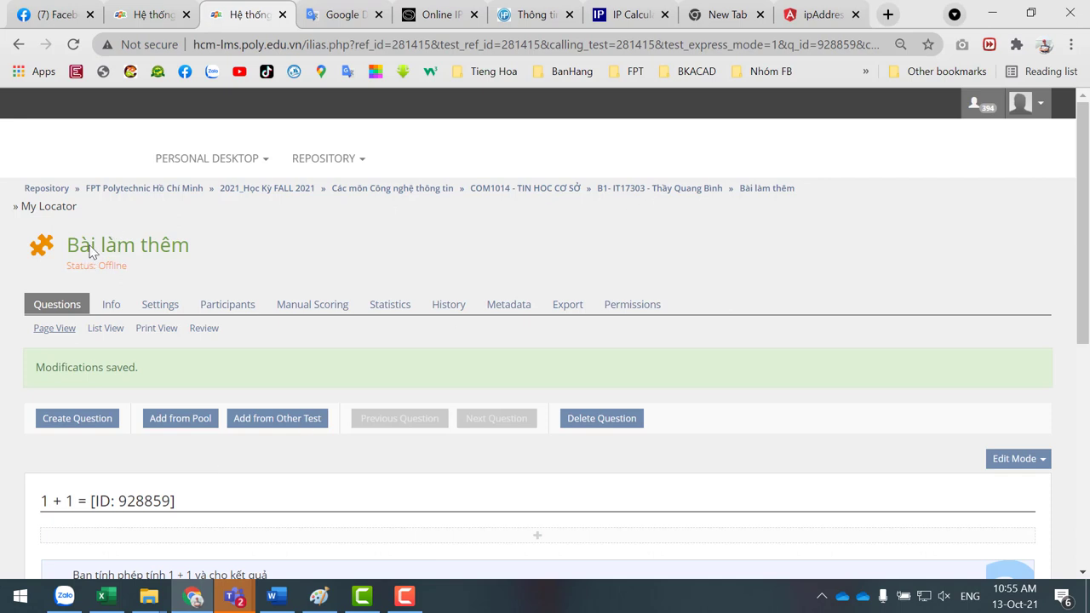
left_click(564, 308)
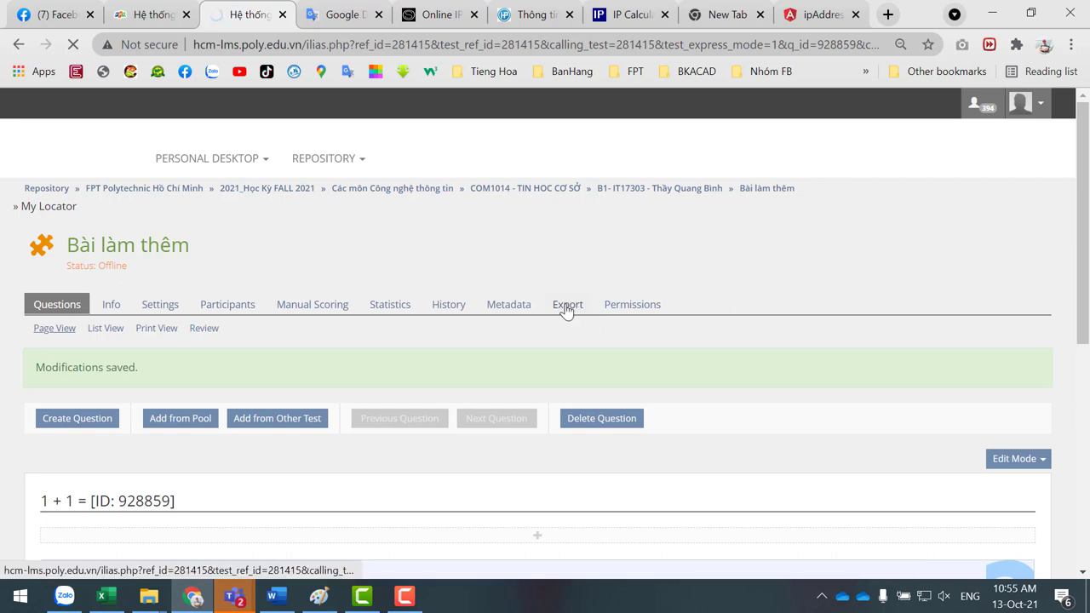
left_click(221, 351)
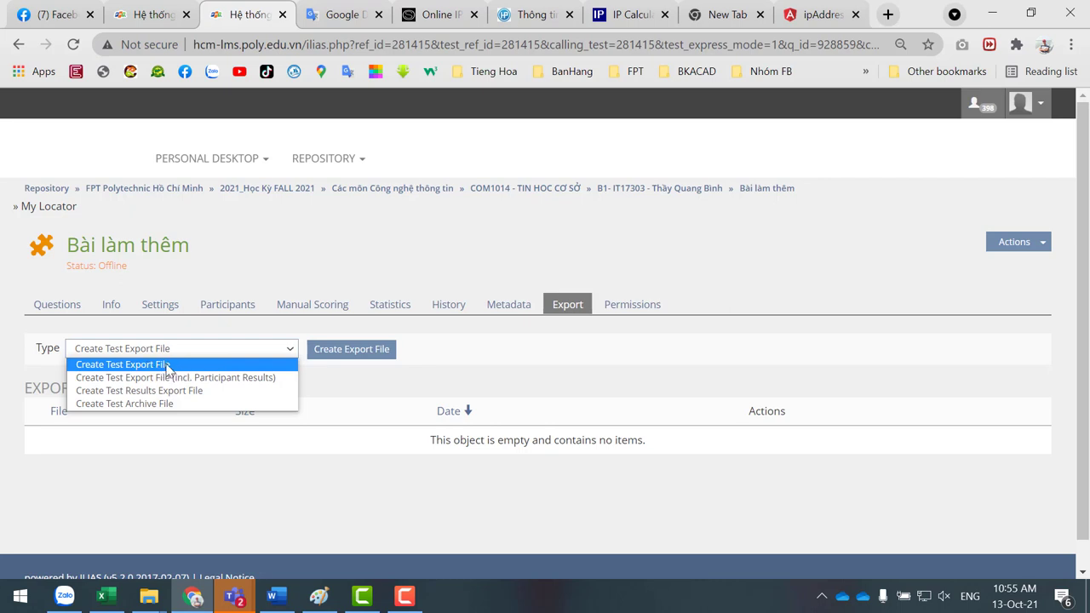
left_click(356, 357)
left_click(362, 356)
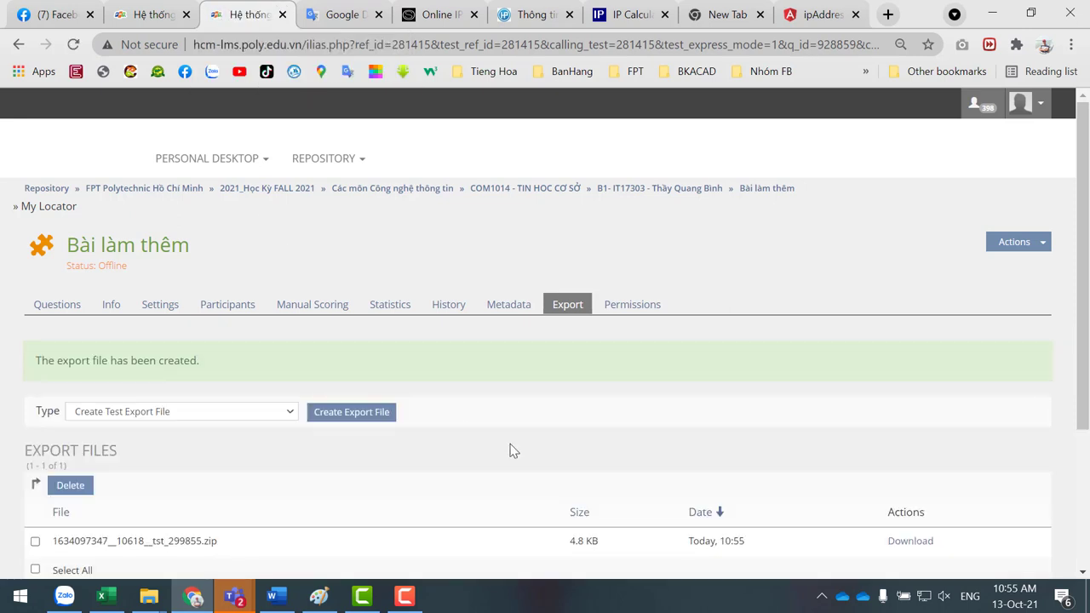
Download the created export zip file and view it in its Downloads folder
scroll(513, 450, "down", 2)
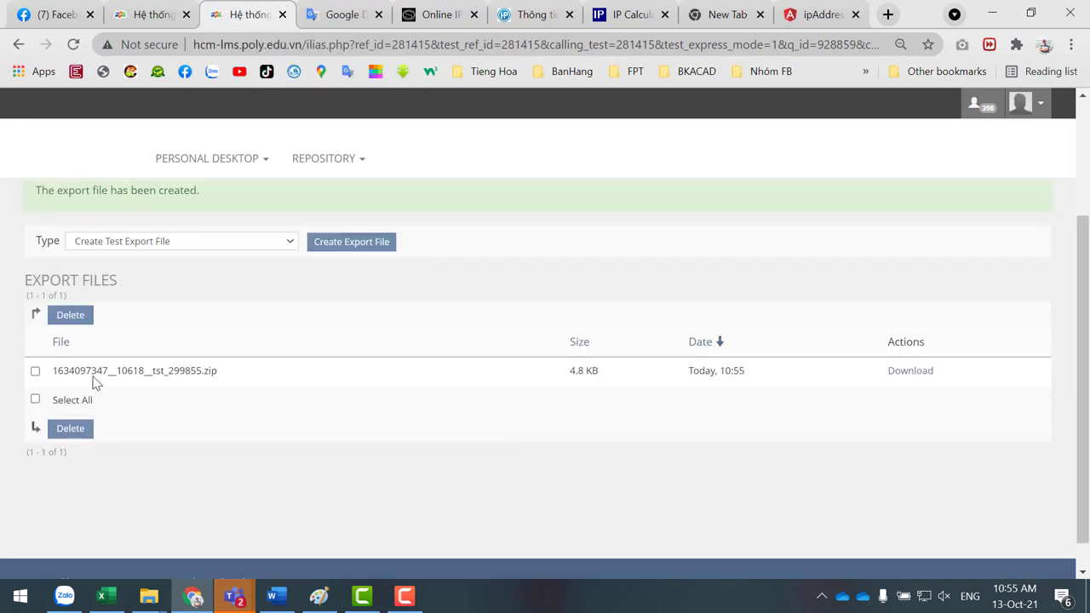
left_click(918, 378)
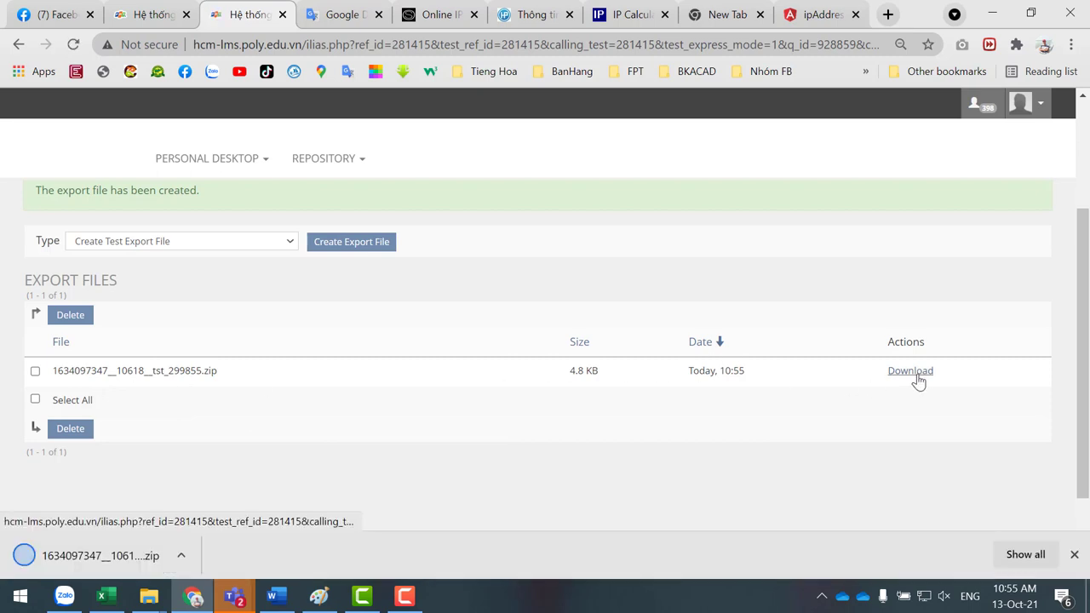
left_click(189, 550)
left_click(192, 501)
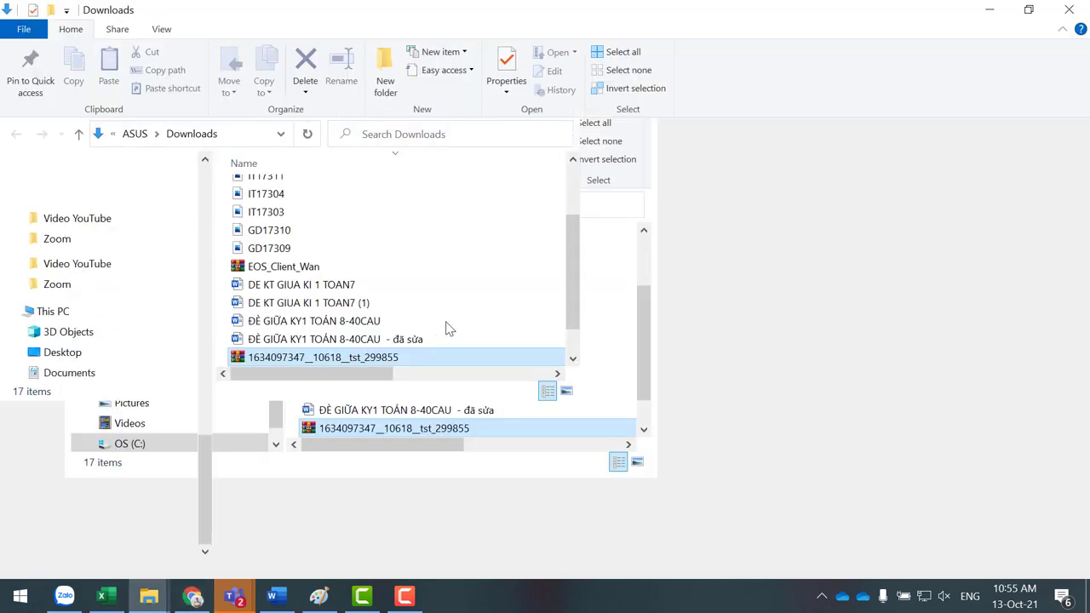
scroll(449, 438, "right", 5)
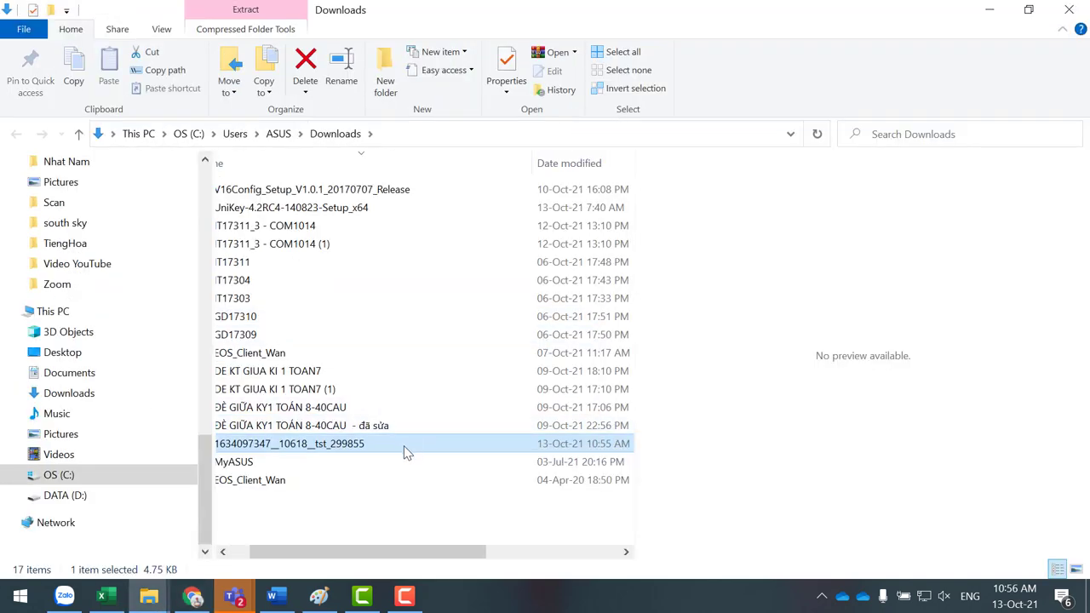
scroll(411, 452, "right", 3)
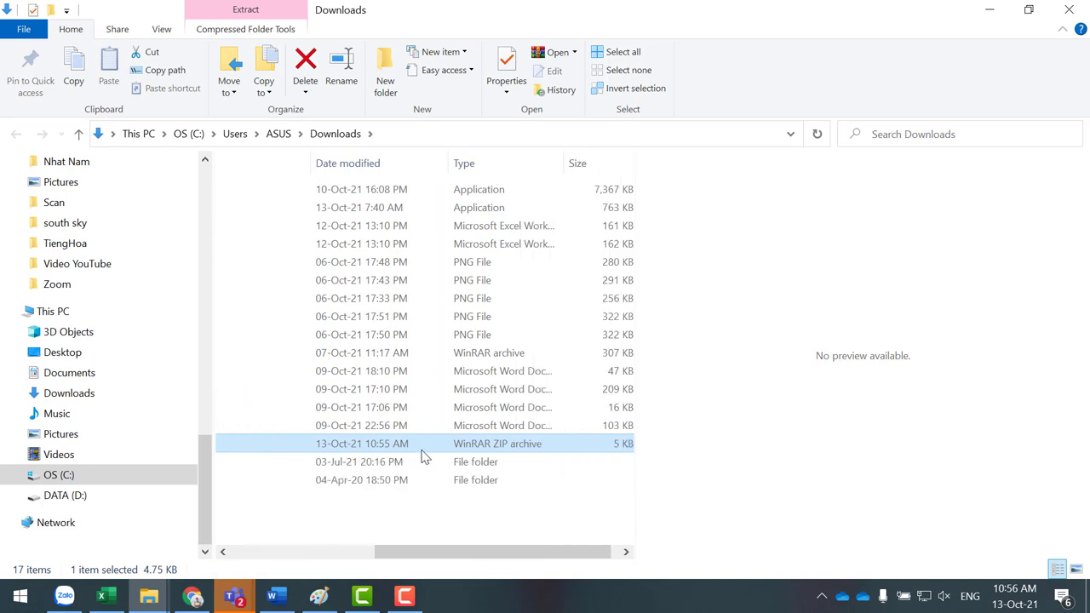
scroll(425, 457, "left", 8)
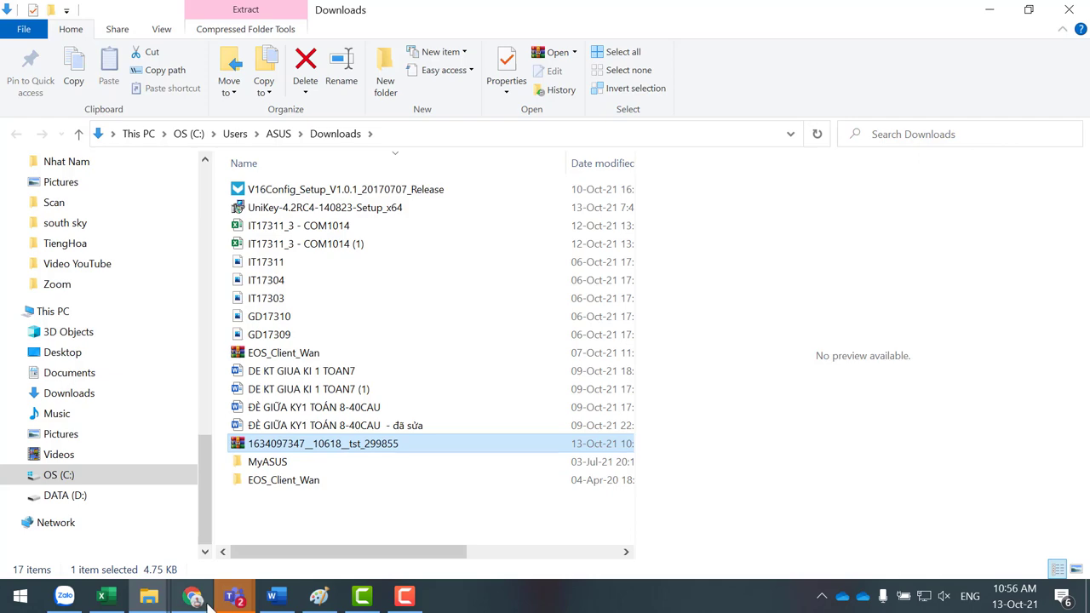
Switch back to the test page in Chrome and open the recently visited B1- IT17311 course to view its content
mouse_move(193, 596)
left_click(280, 482)
scroll(311, 403, "up", 2)
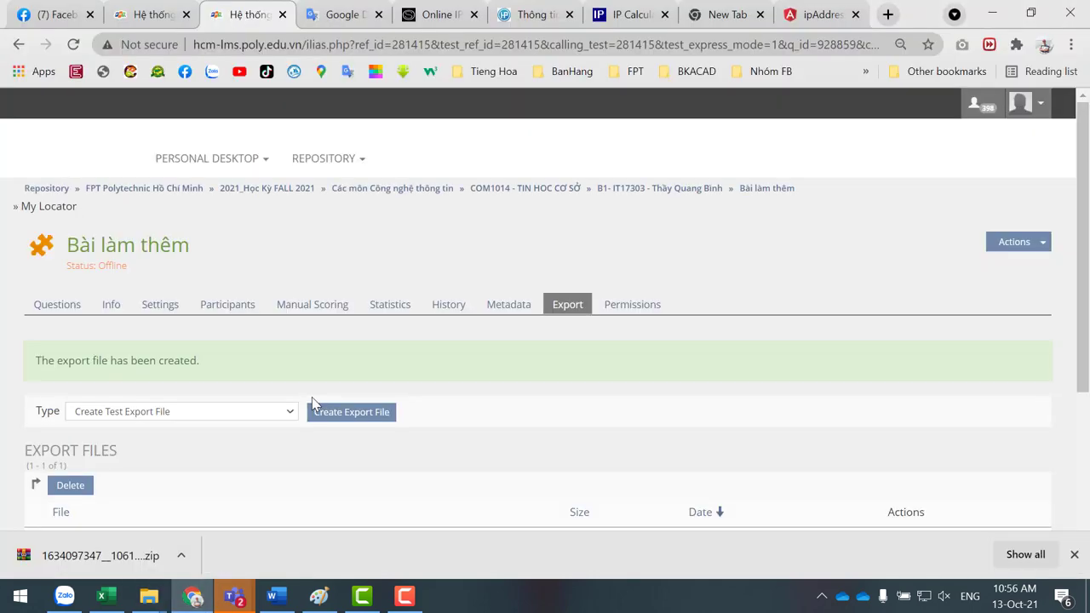
left_click(354, 162)
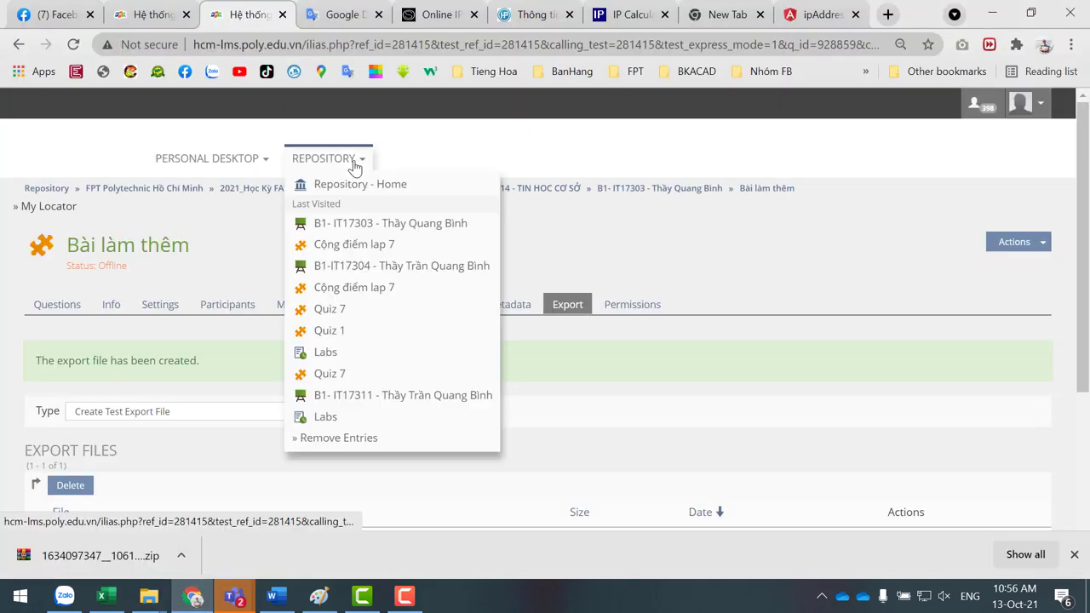
left_click(387, 395)
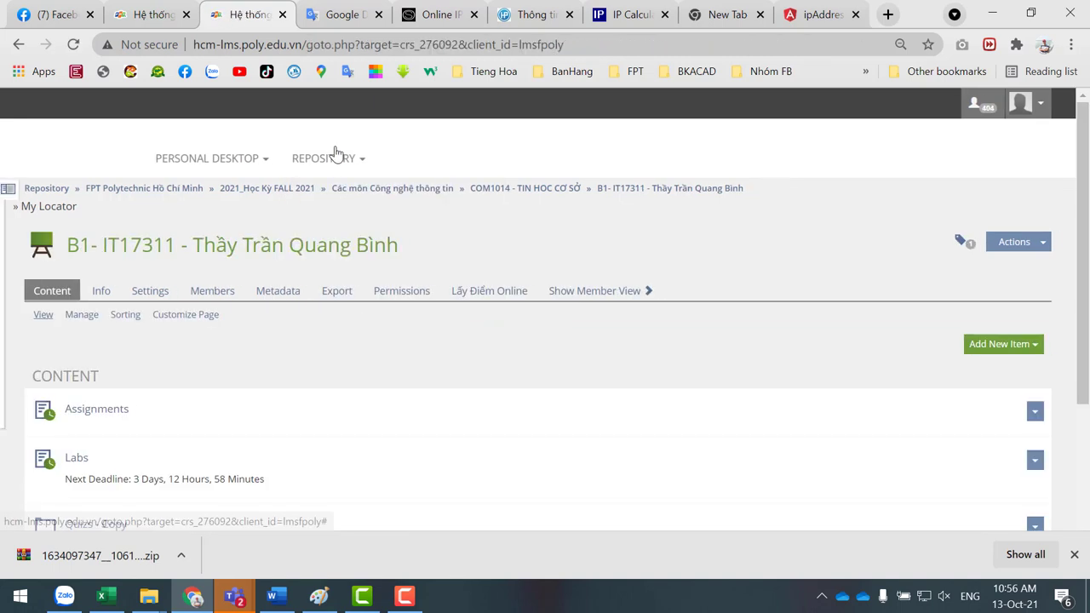
scroll(398, 371, "down", 2)
scroll(397, 370, "up", 2)
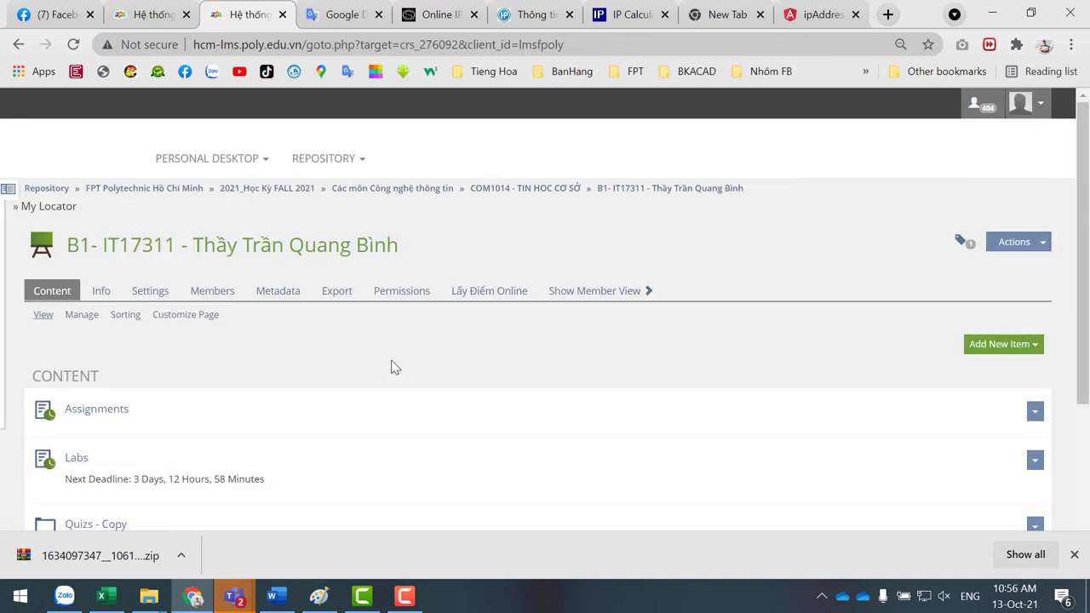
Open the recently visited B1-IT17304 course and copy the description of the "Cộng điểm lap 7" test
left_click(331, 161)
left_click(352, 290)
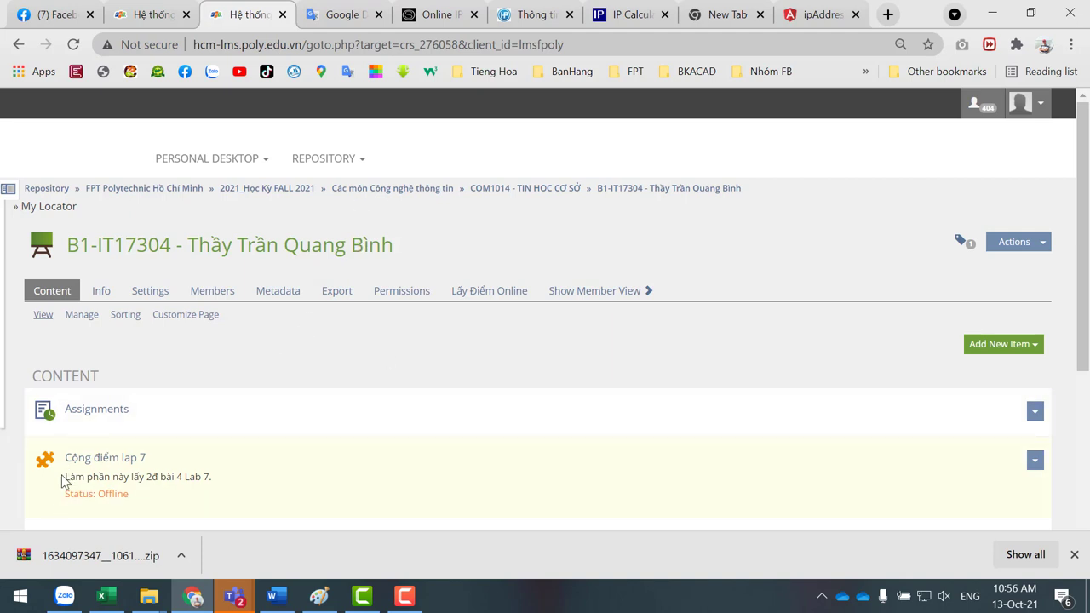
left_click_drag(66, 477, 317, 466)
key("ctrl+c")
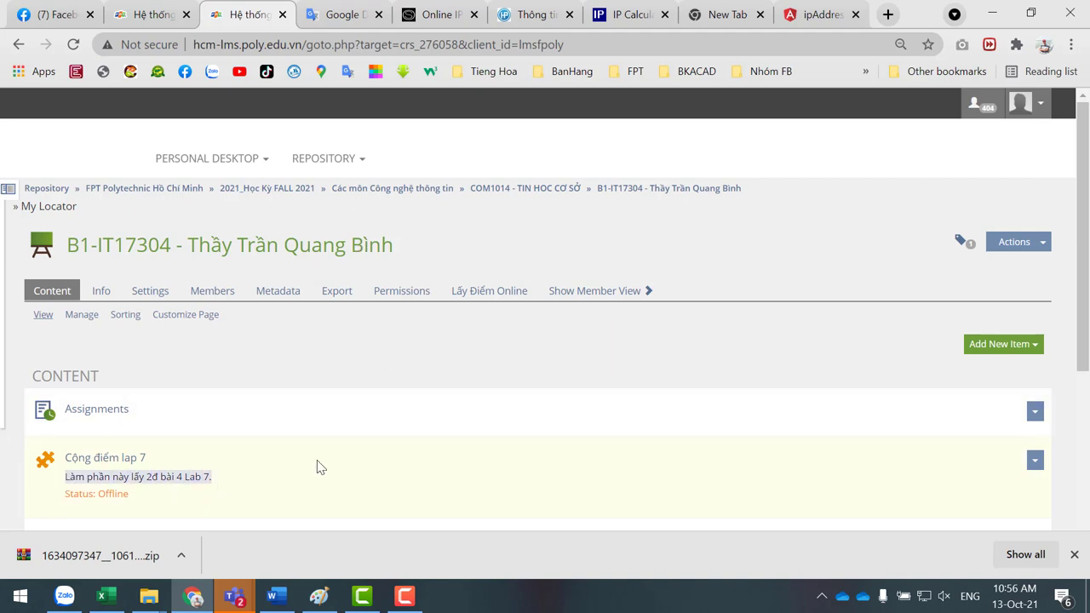
Return to the recently visited B1- IT17311 course and start adding a new test to it
left_click(325, 162)
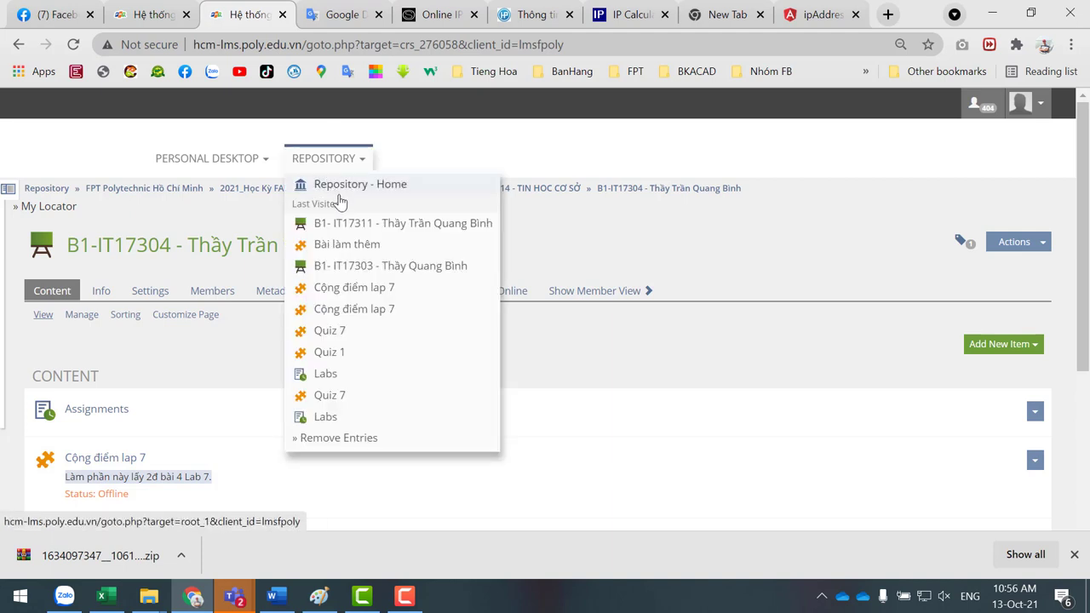
left_click(354, 224)
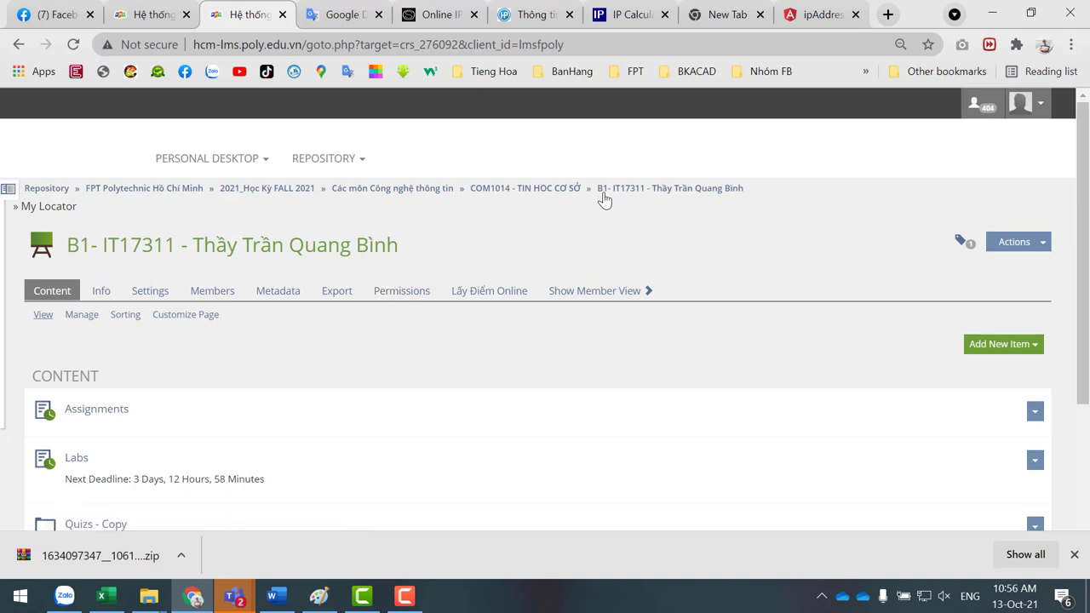
left_click(1075, 554)
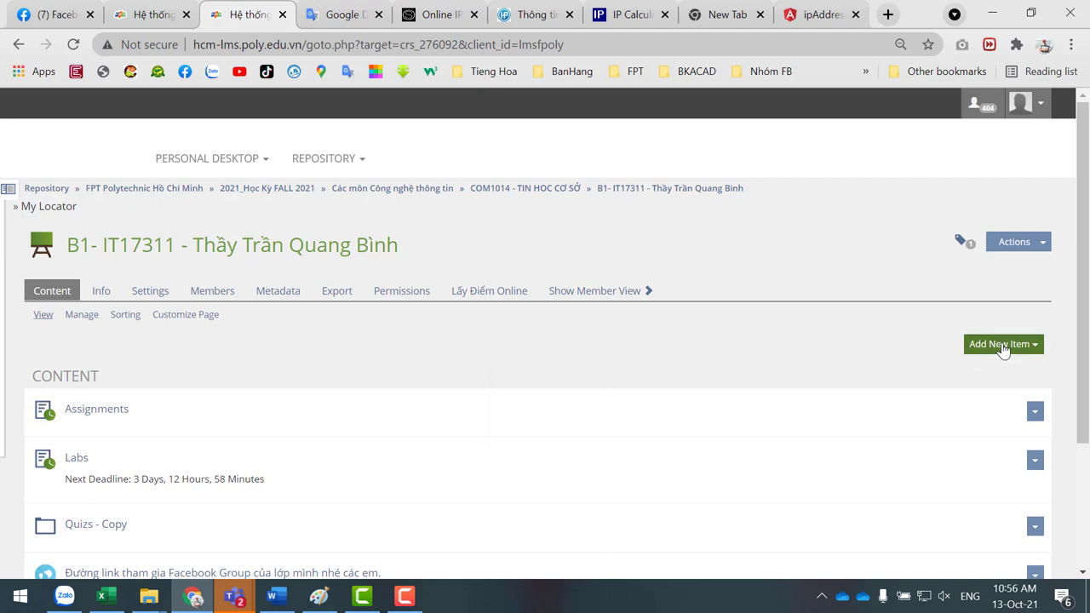
left_click(1003, 349)
left_click(907, 415)
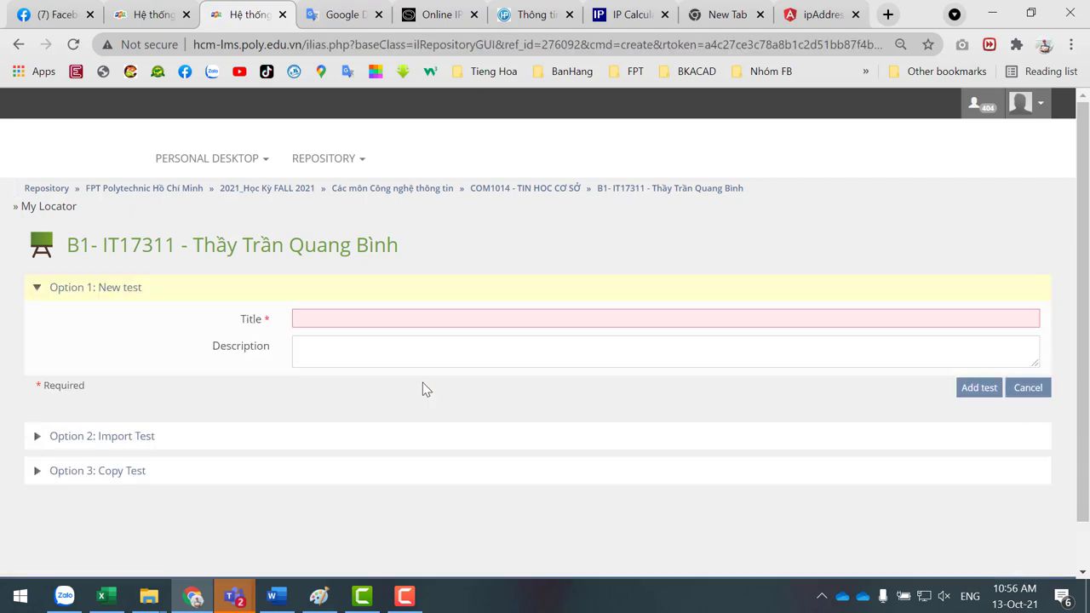
Fill in the new test's title as "Bài cộng điểm Lab 7" and paste the copied text "Làm phần này lấy 2đ bài 4 Lab 7." as its description
left_click(361, 312)
type("Ba")
type("i cô")
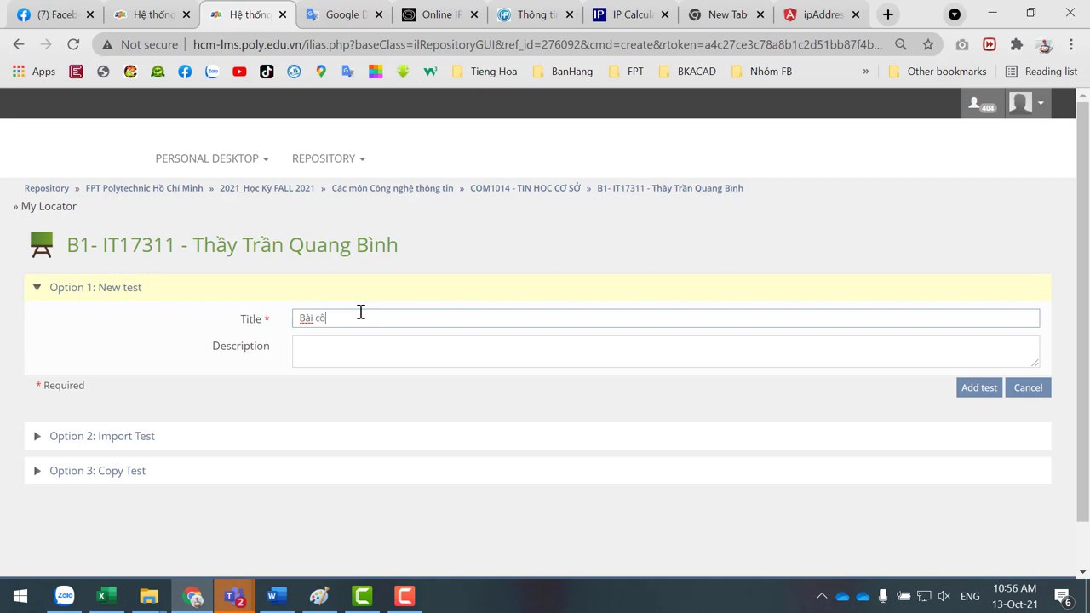
key("BackSpace")
type("ộng điểm Lab 7")
key("Tab")
key("ctrl+v")
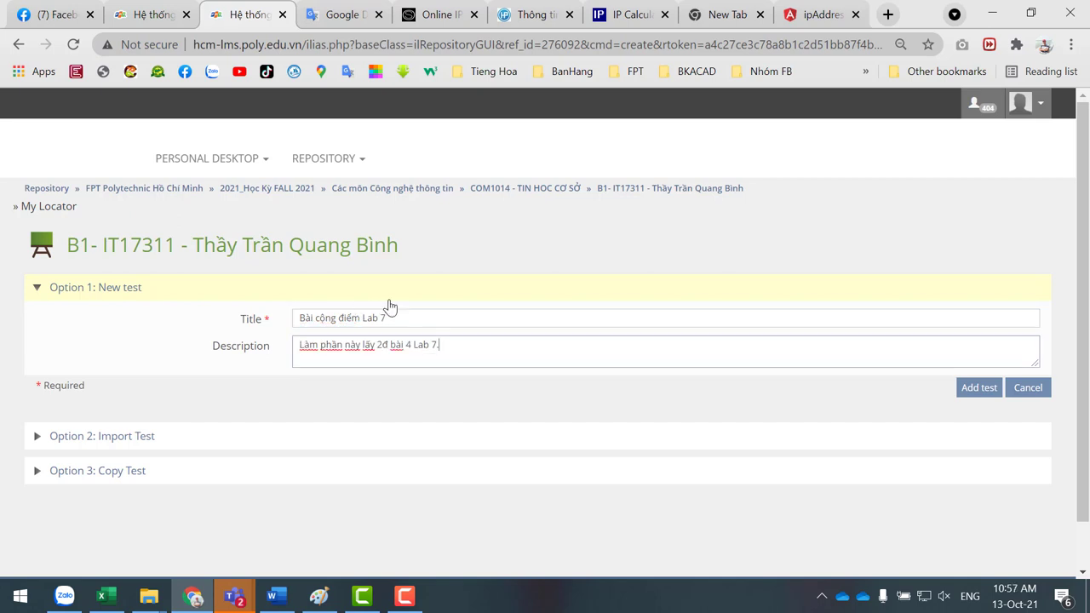
left_click(112, 438)
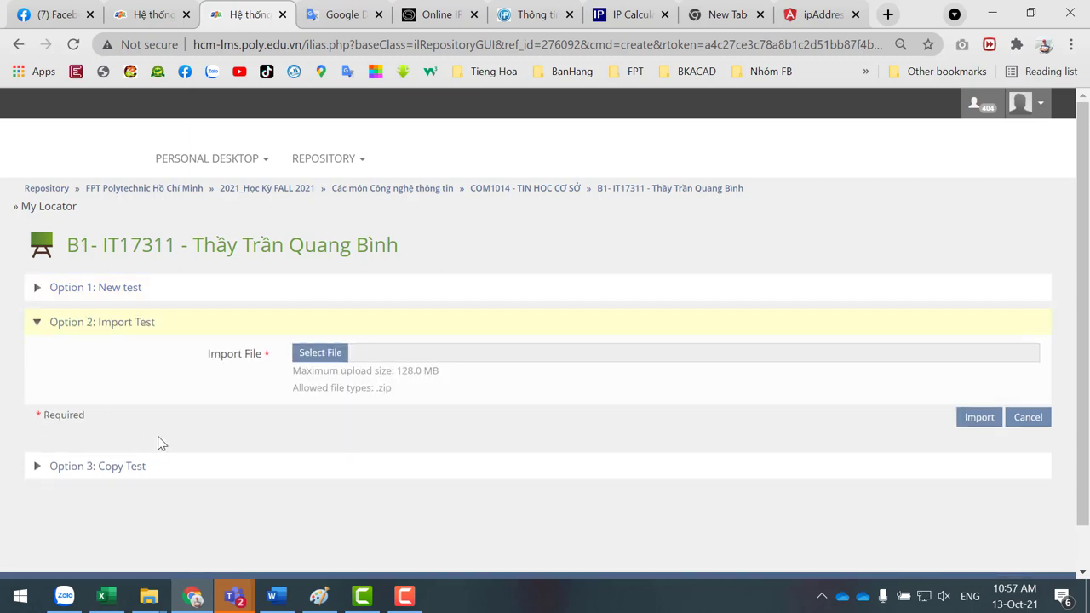
left_click(311, 360)
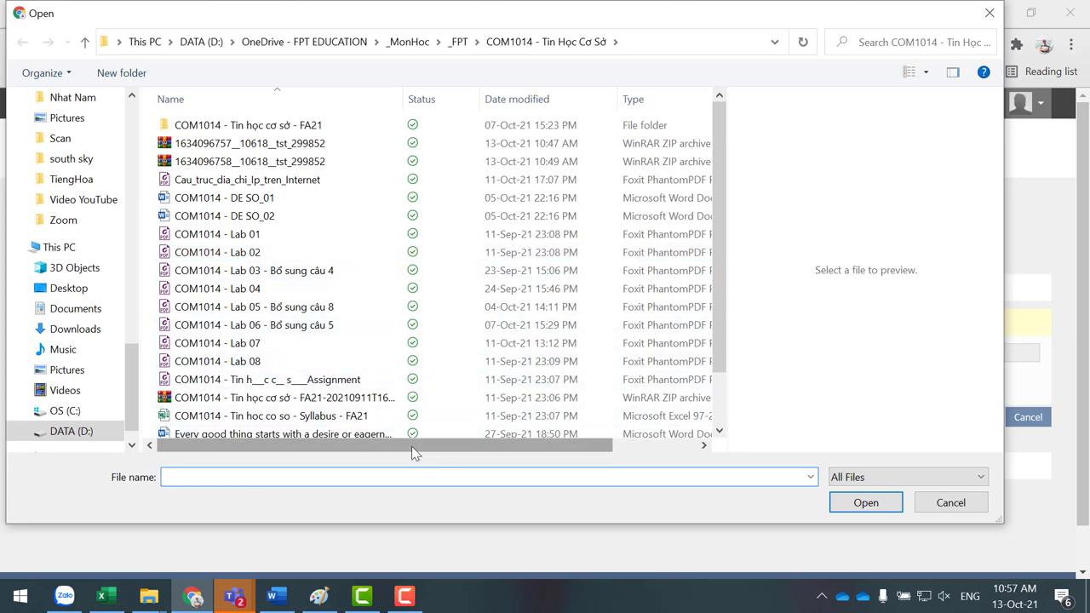
left_click_drag(414, 447, 344, 442)
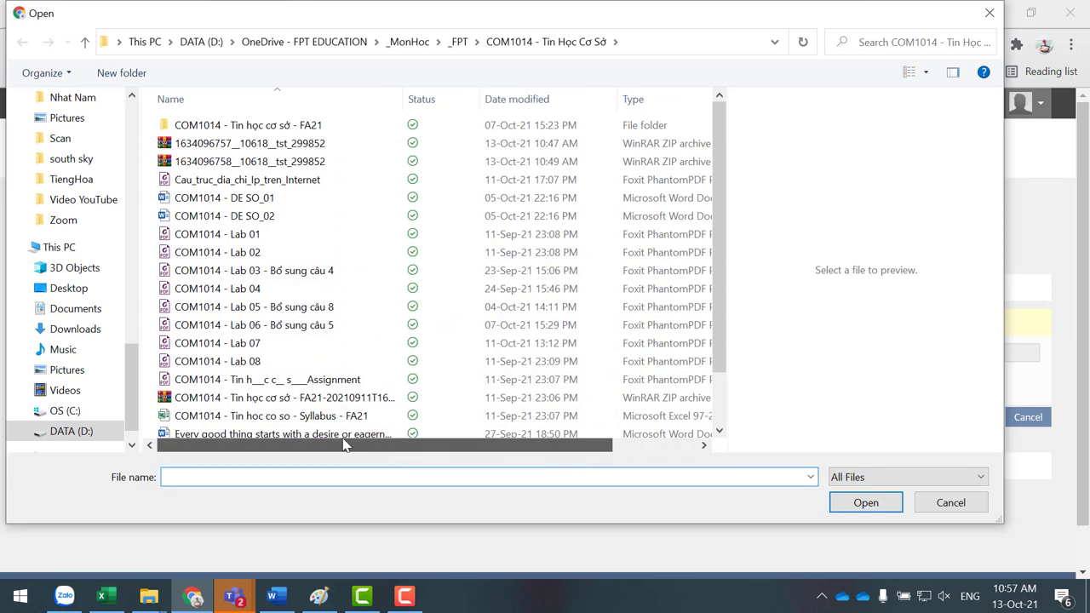
left_click(270, 145)
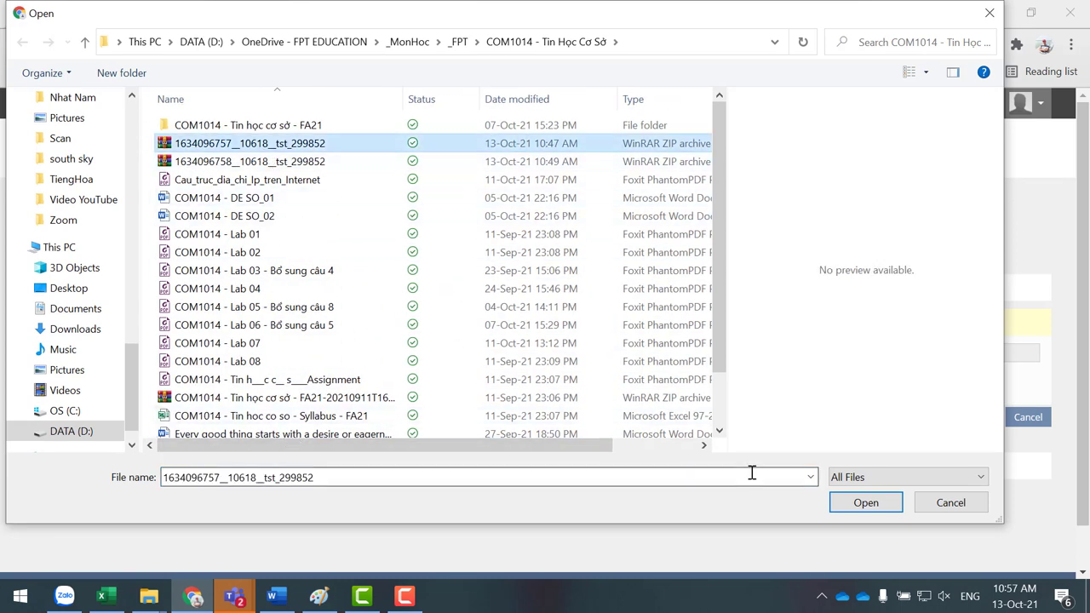
left_click(865, 502)
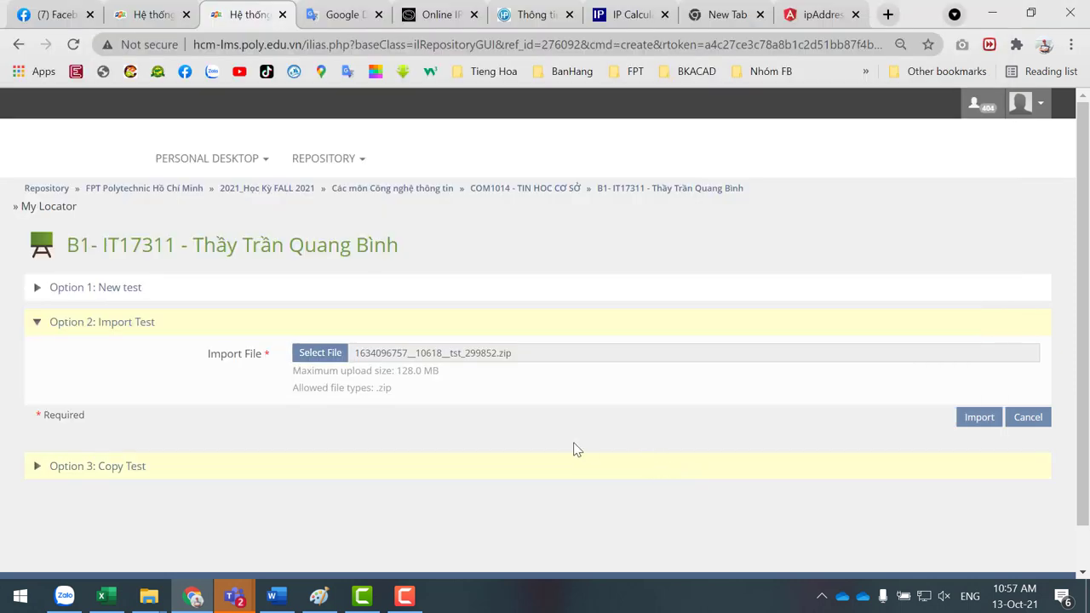
left_click(968, 424)
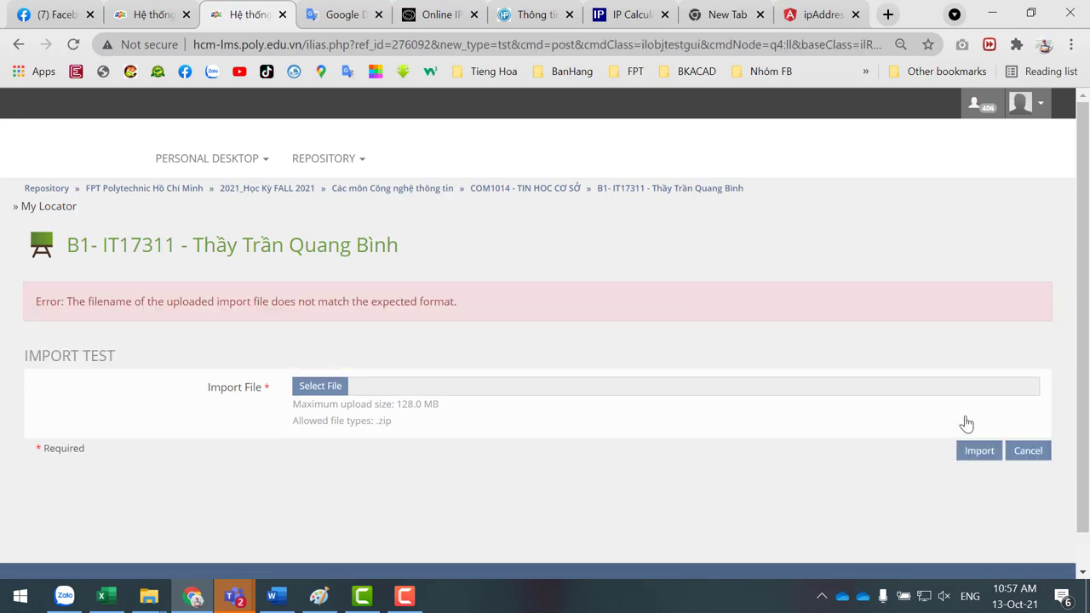
left_click(311, 388)
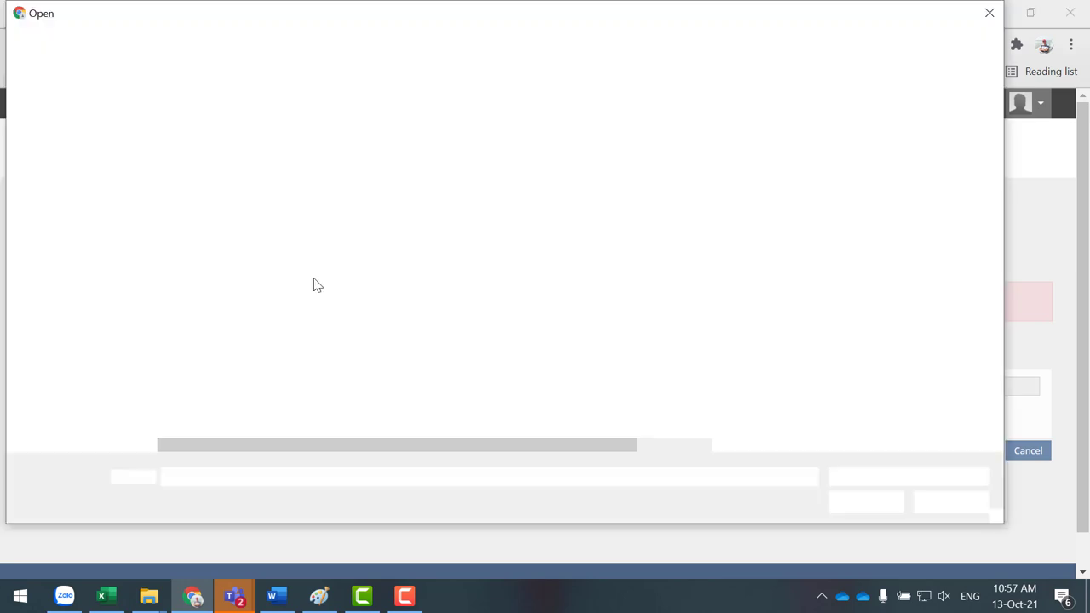
double_click(255, 162)
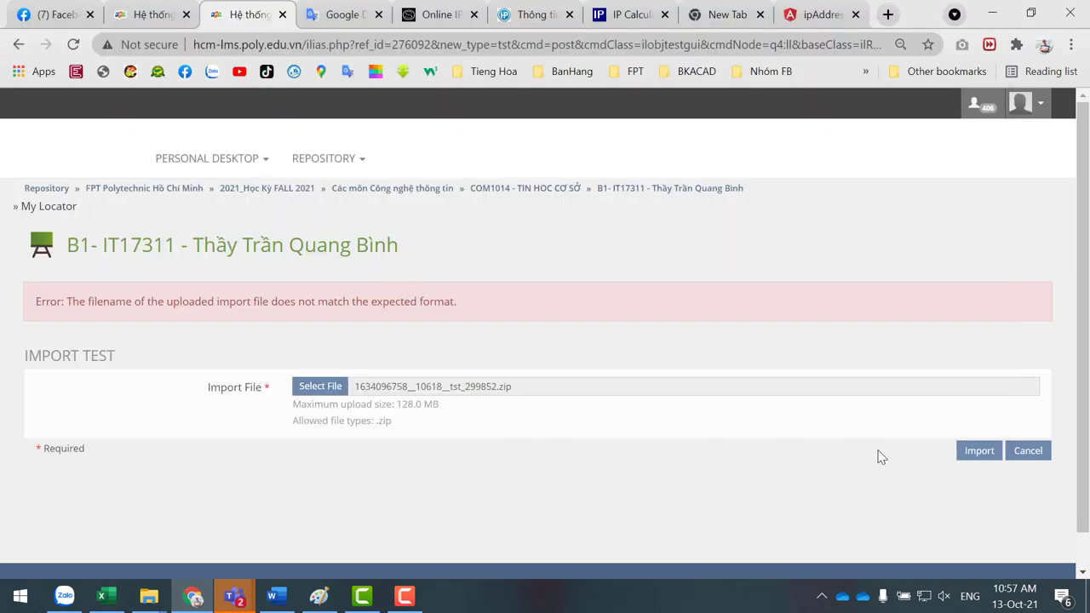
left_click(979, 451)
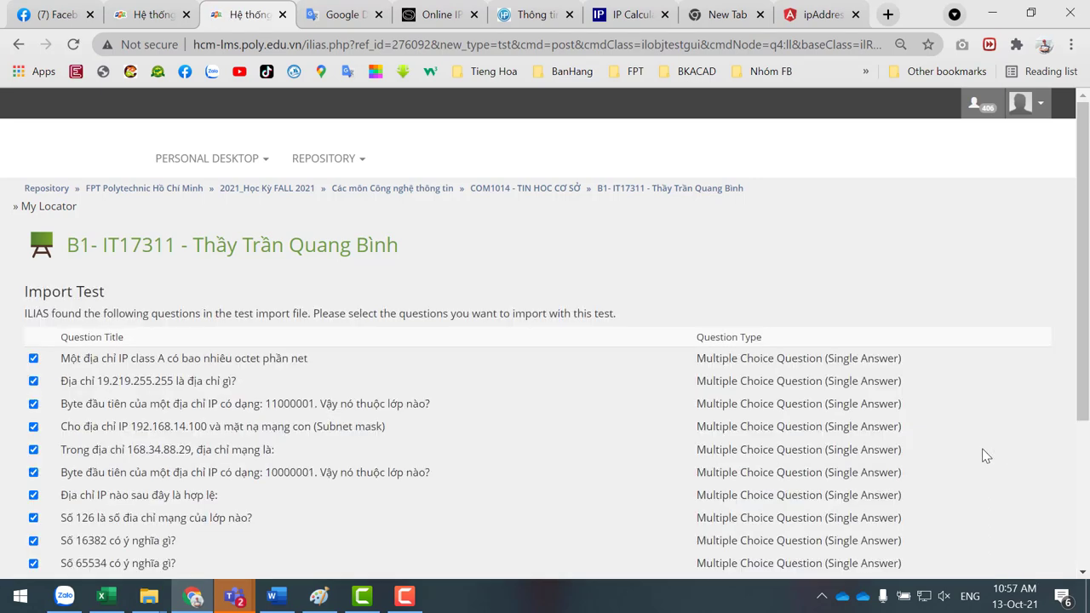
scroll(519, 486, "down", 2)
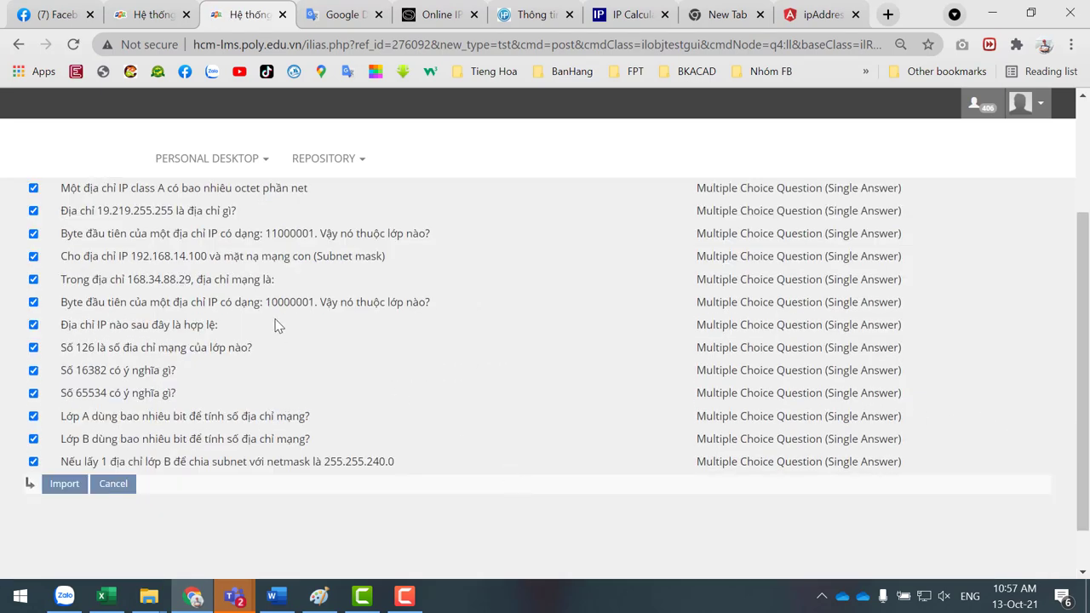
left_click(58, 494)
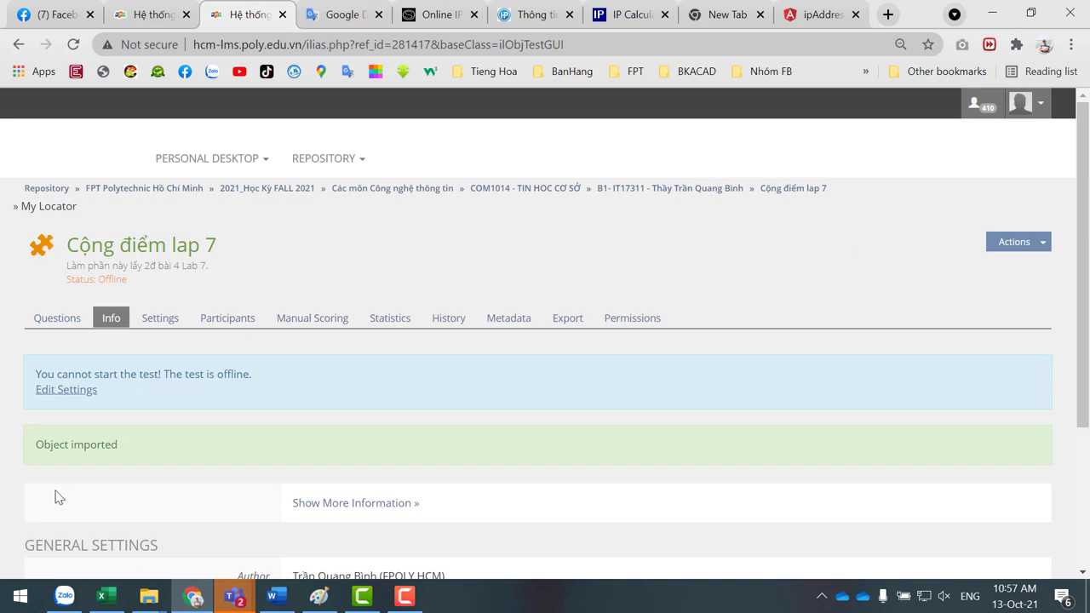
Review the imported test's questions in page view and jump to the question "Địa chỉ IP nào sau đây là hợp lệ:"
scroll(111, 439, "down", 1)
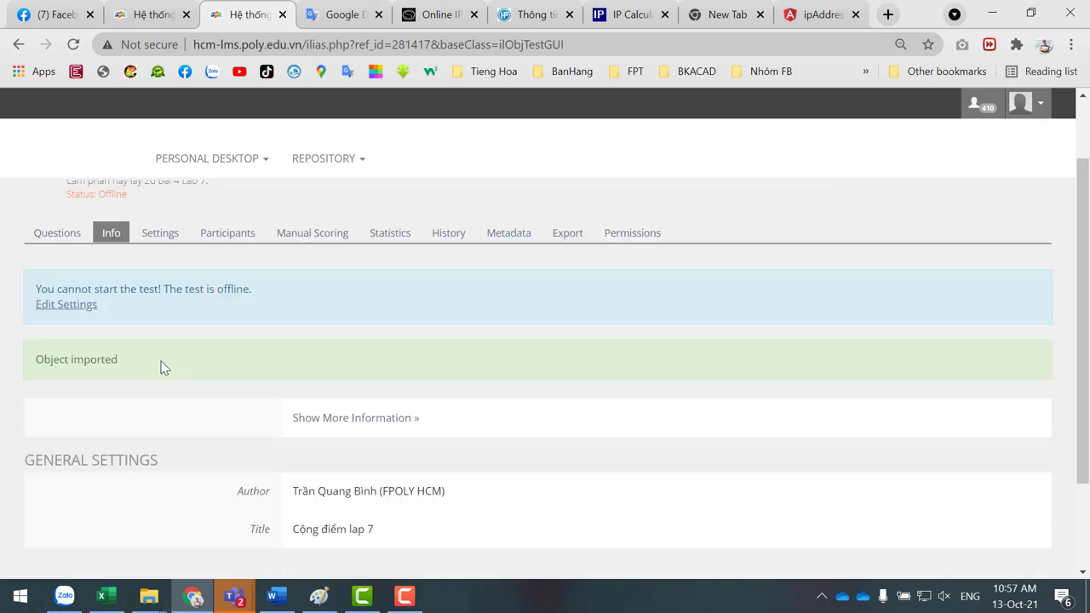
left_click(70, 233)
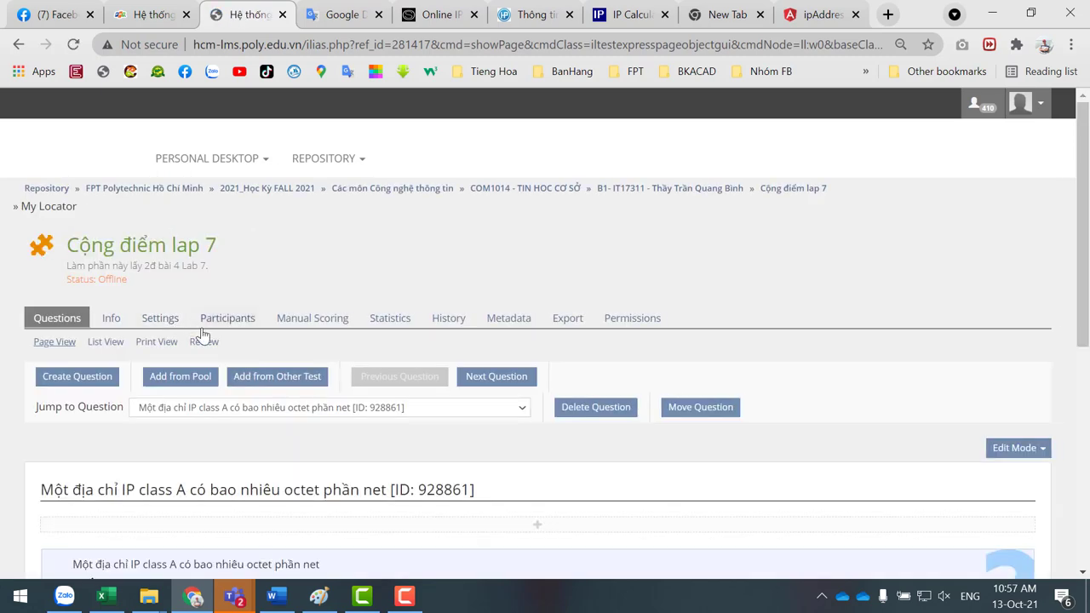
scroll(399, 469, "down", 2)
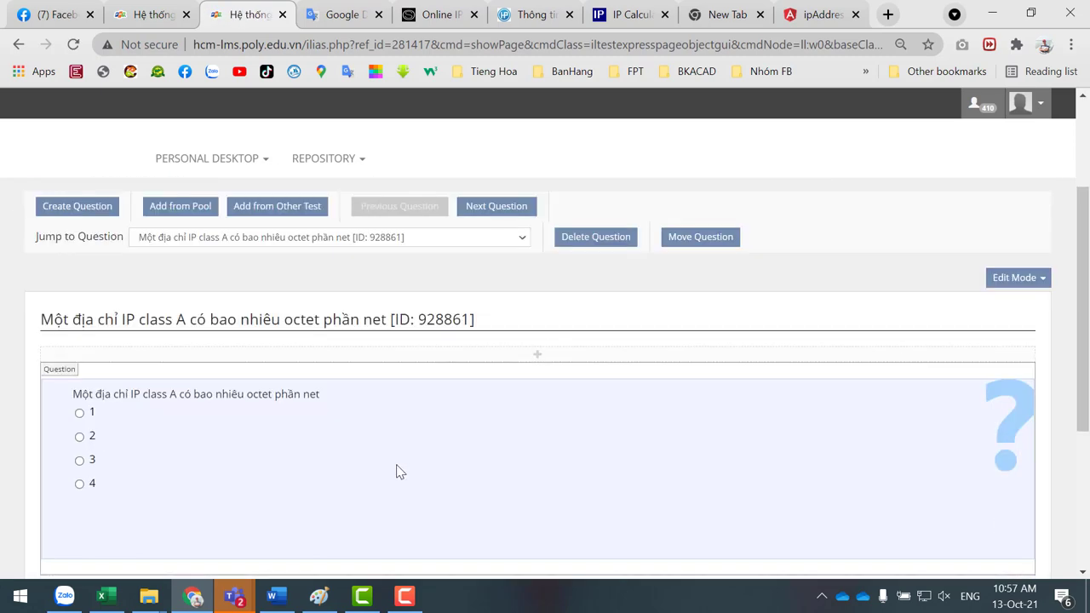
scroll(399, 471, "up", 1)
left_click(517, 323)
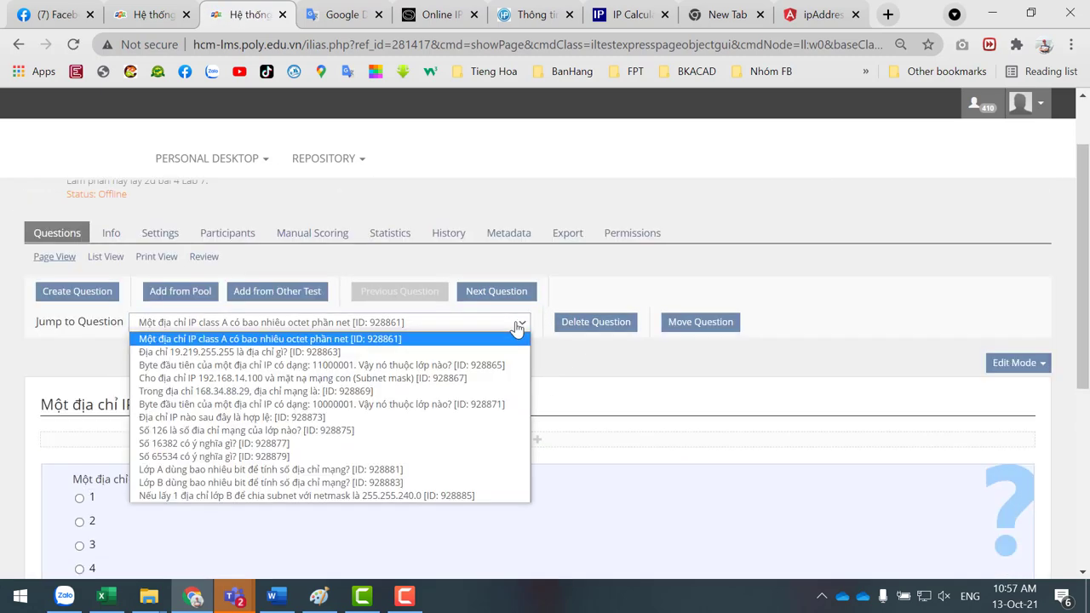
left_click(351, 417)
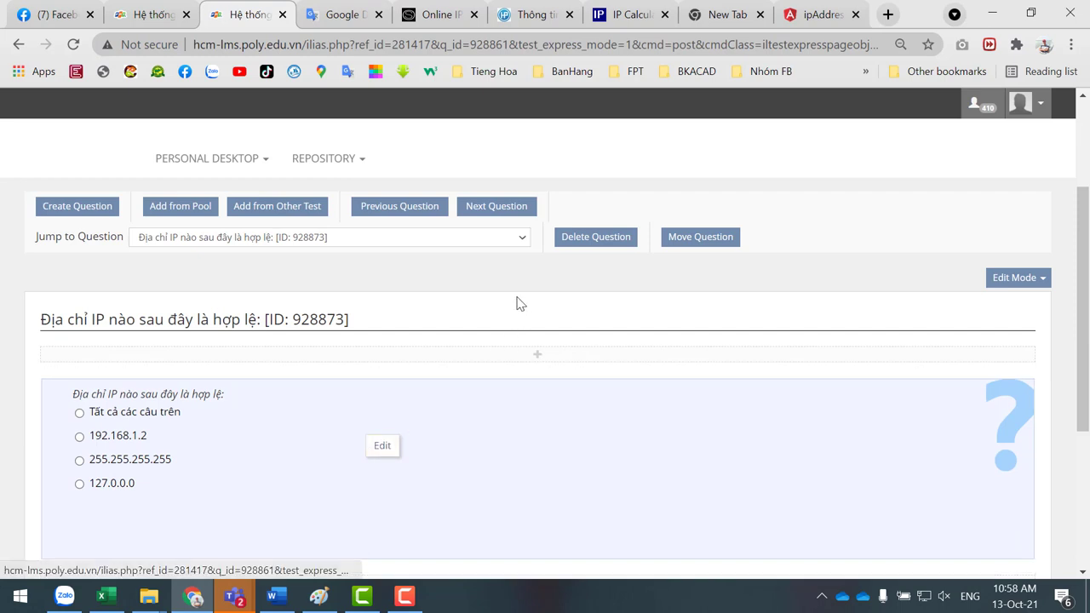
scroll(597, 358, "up", 2)
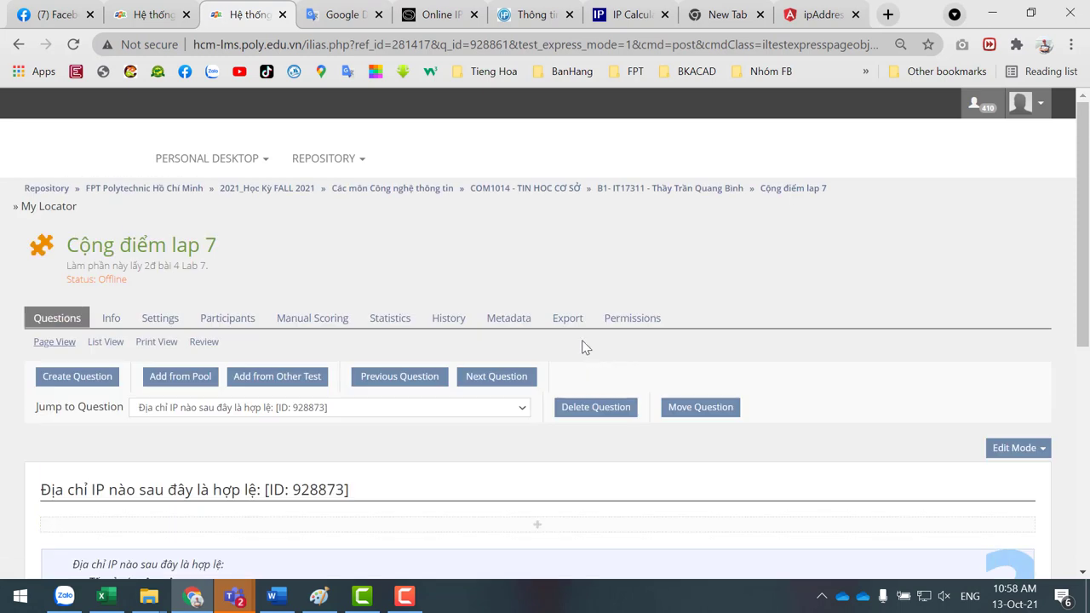
Go back to the B1- IT17311 course and look over its content list and the item types available to add
left_click(658, 188)
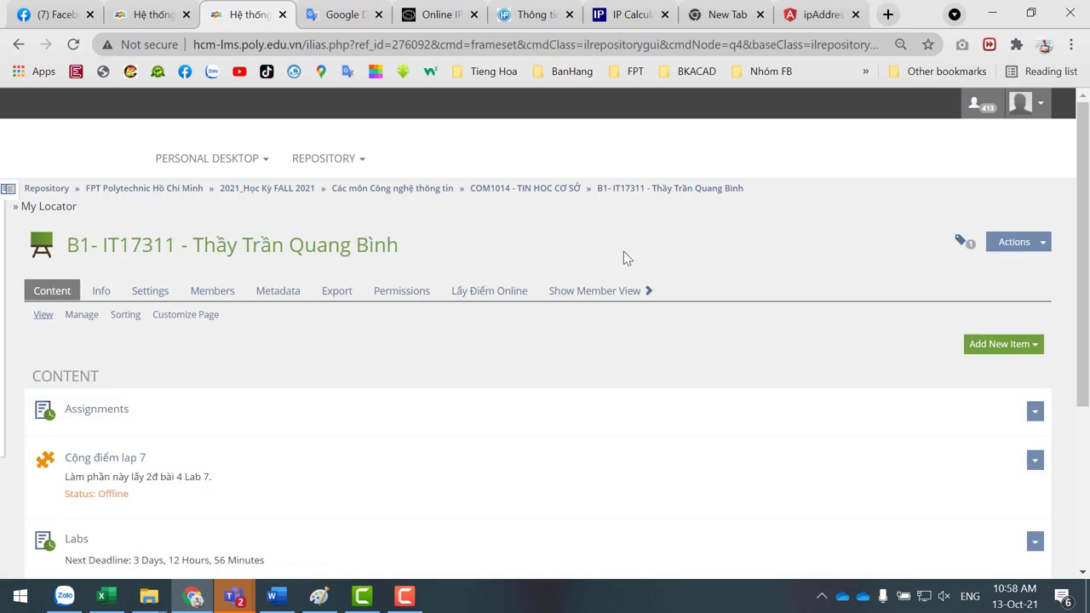
scroll(343, 511, "down", 3)
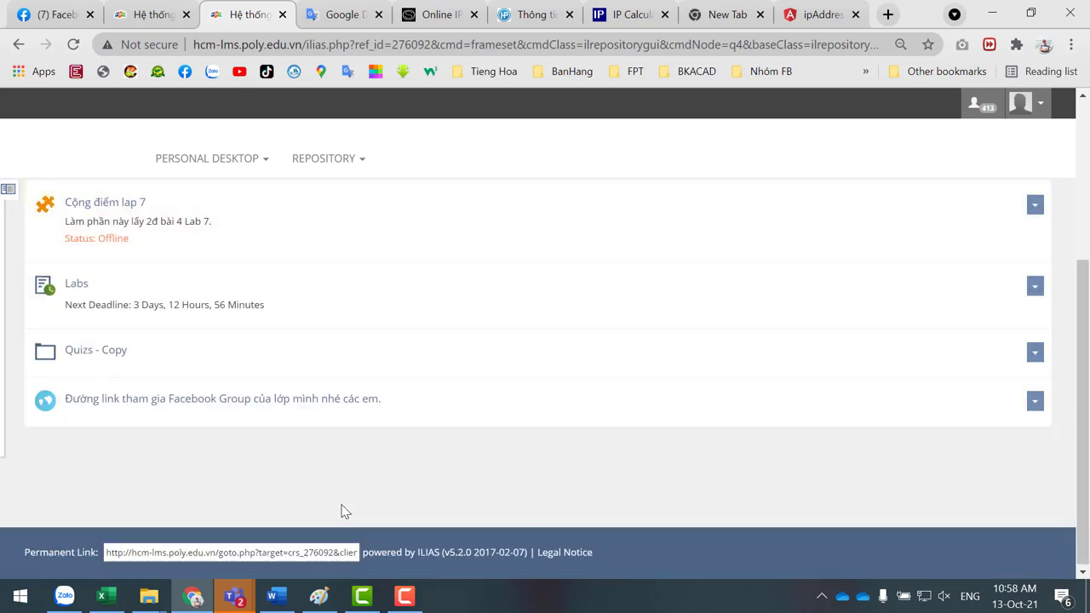
scroll(343, 511, "up", 1)
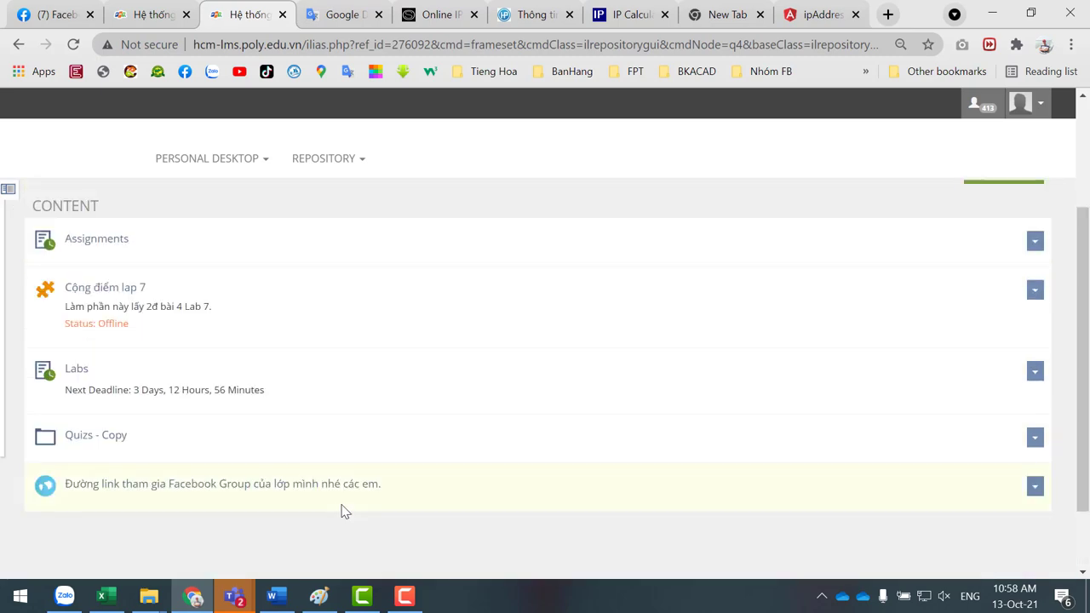
scroll(353, 418, "up", 2)
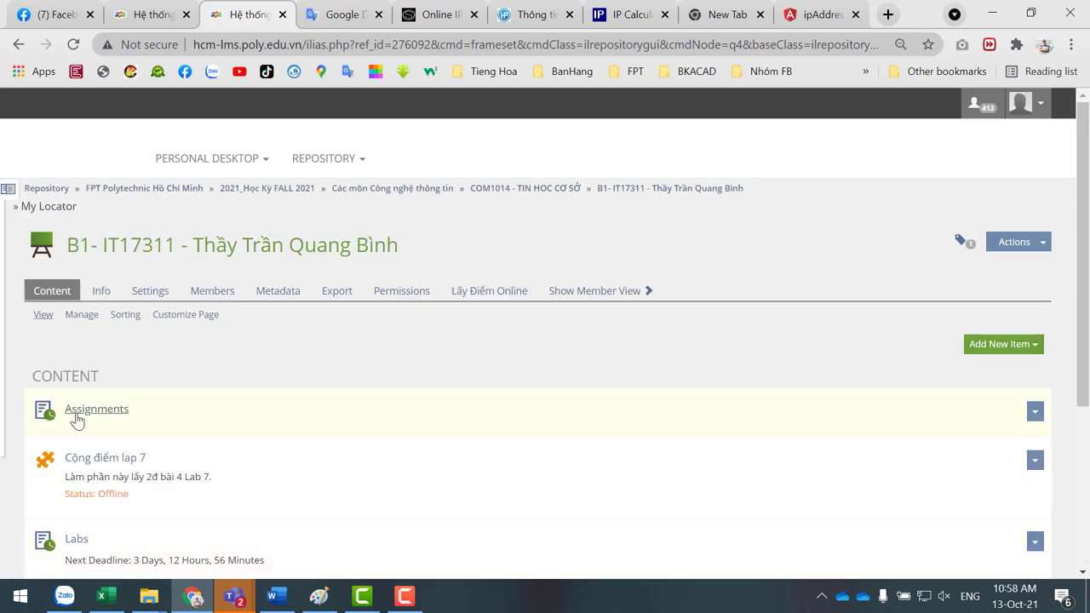
scroll(225, 447, "down", 1)
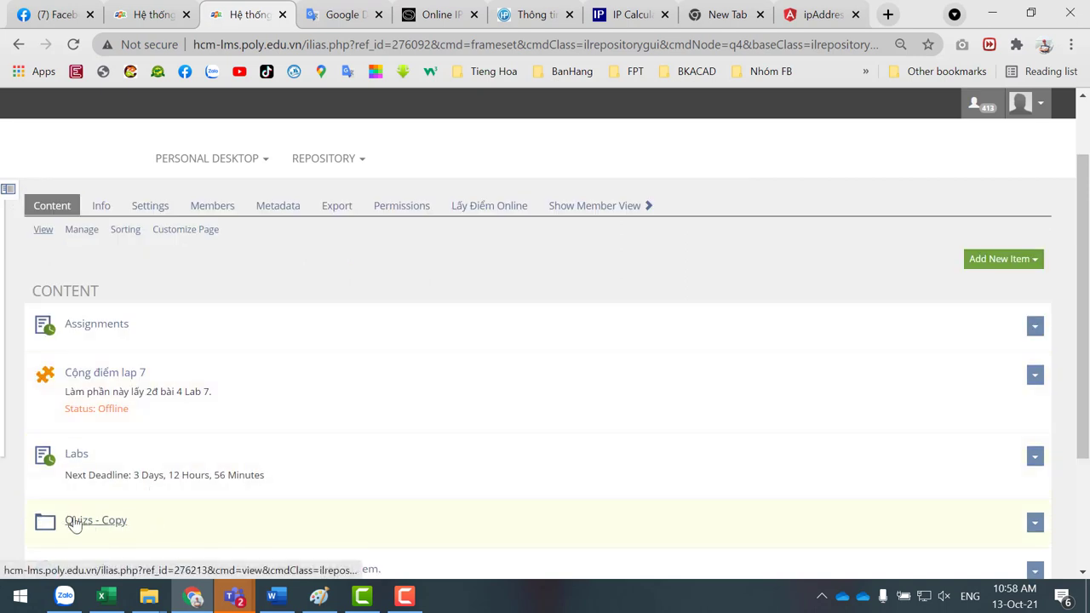
left_click(998, 261)
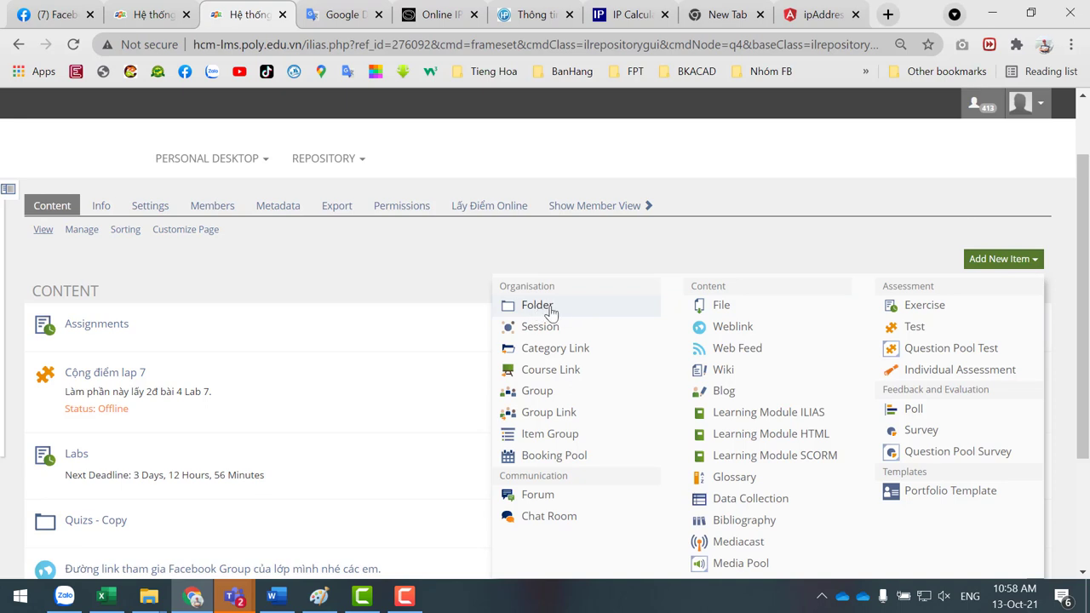
left_click(563, 254)
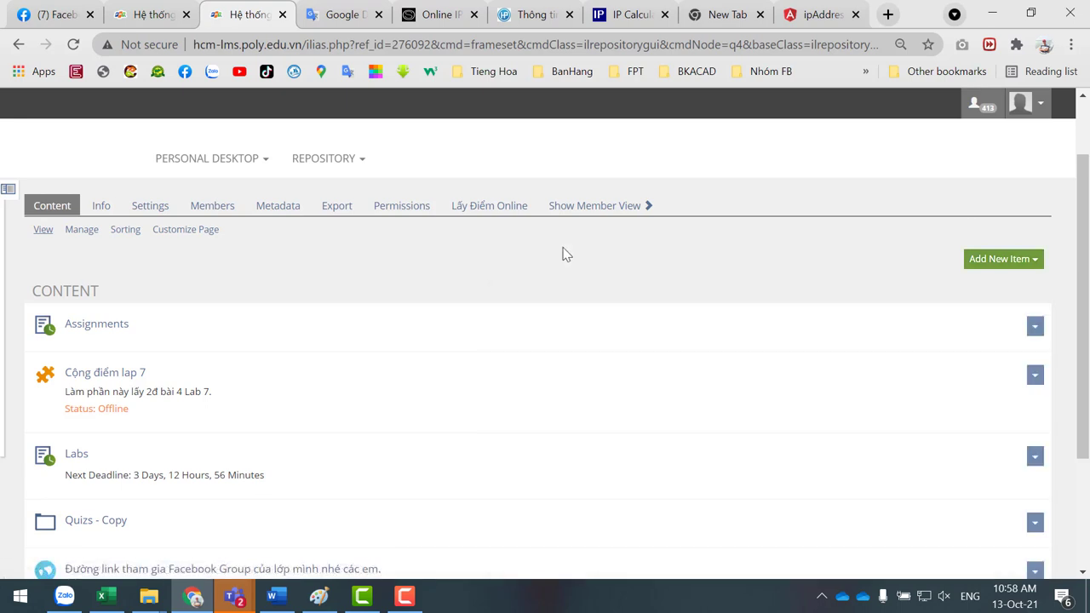